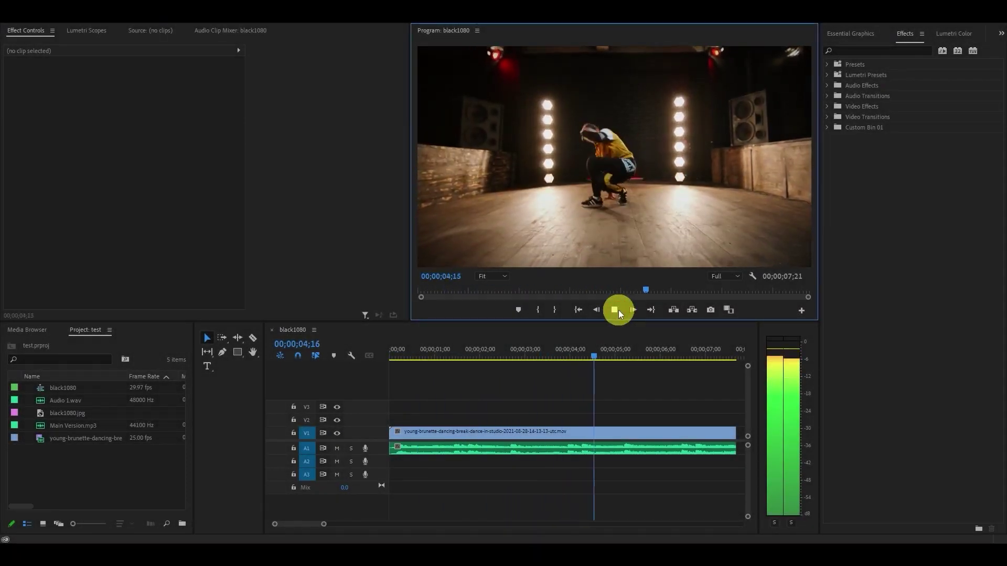
Stop playback and return the playhead to the start of the dance sequence.
{"action": "left_click", "coordinate": [579, 310]}
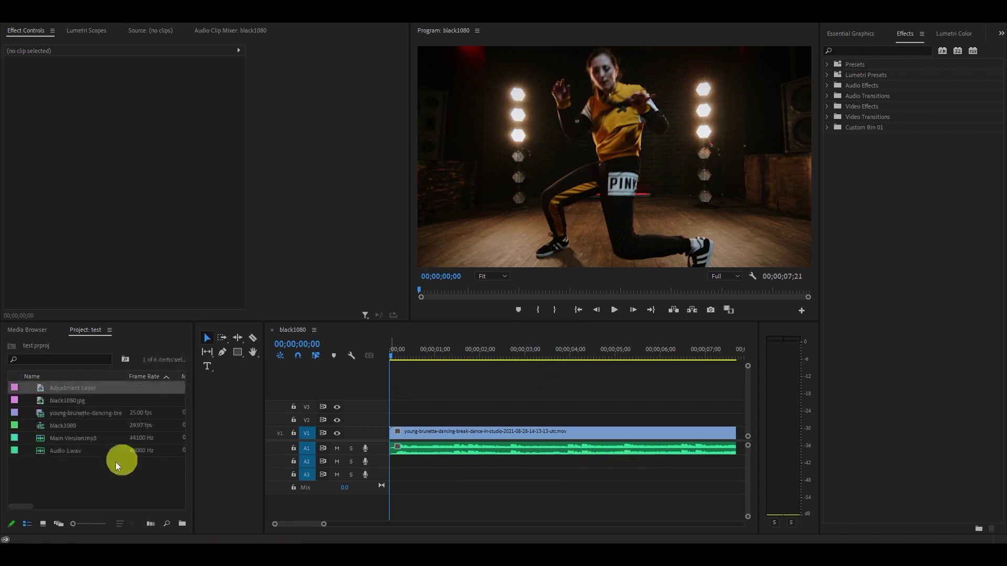
Create a new Adjustment Layer and place it on V2 over the dance clip.
{"action": "right_click", "coordinate": [76, 476]}
{"action": "mouse_move", "coordinate": [105, 321]}
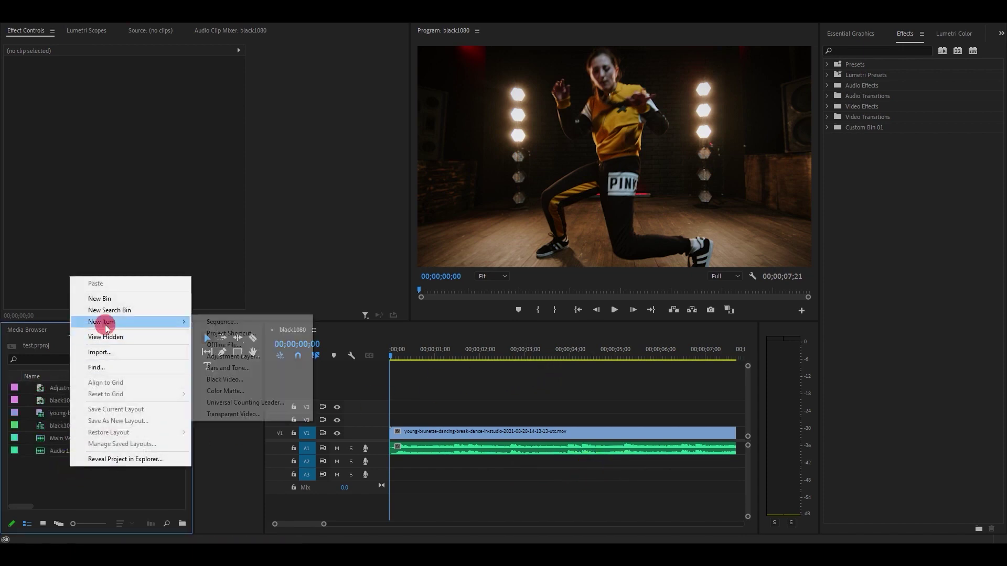
{"action": "left_click", "coordinate": [247, 357]}
{"action": "left_click", "coordinate": [520, 314]}
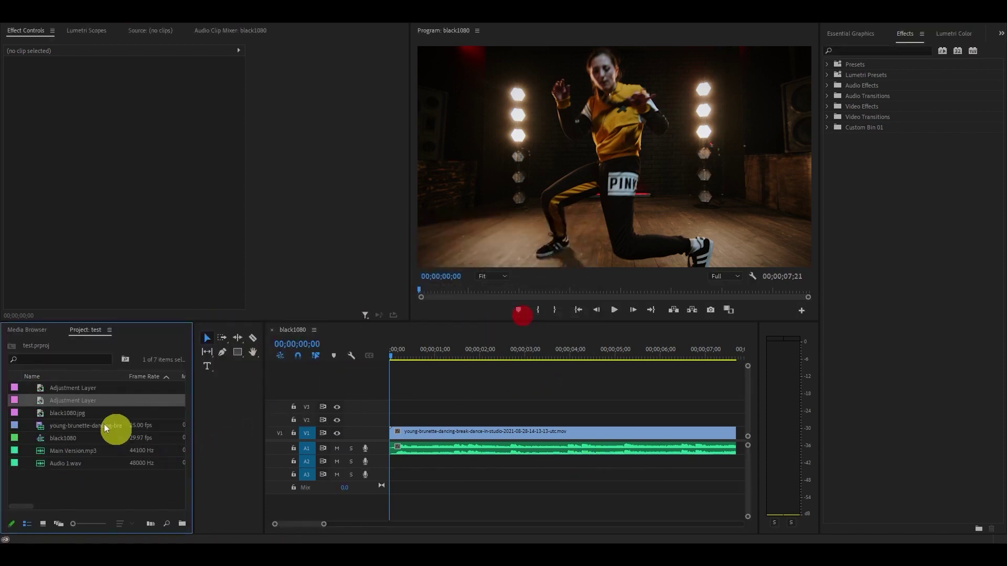
{"action": "left_click_drag", "start_coordinate": [76, 406], "coordinate": [401, 418]}
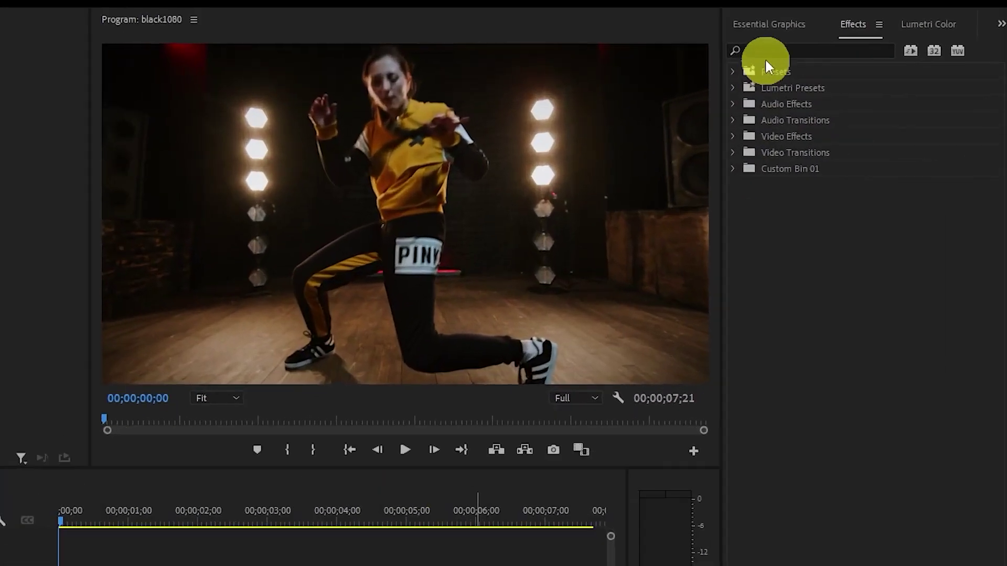
Apply Directional Blur to the adjustment layer with a Blur Length of 45.
{"action": "left_click", "coordinate": [849, 51]}
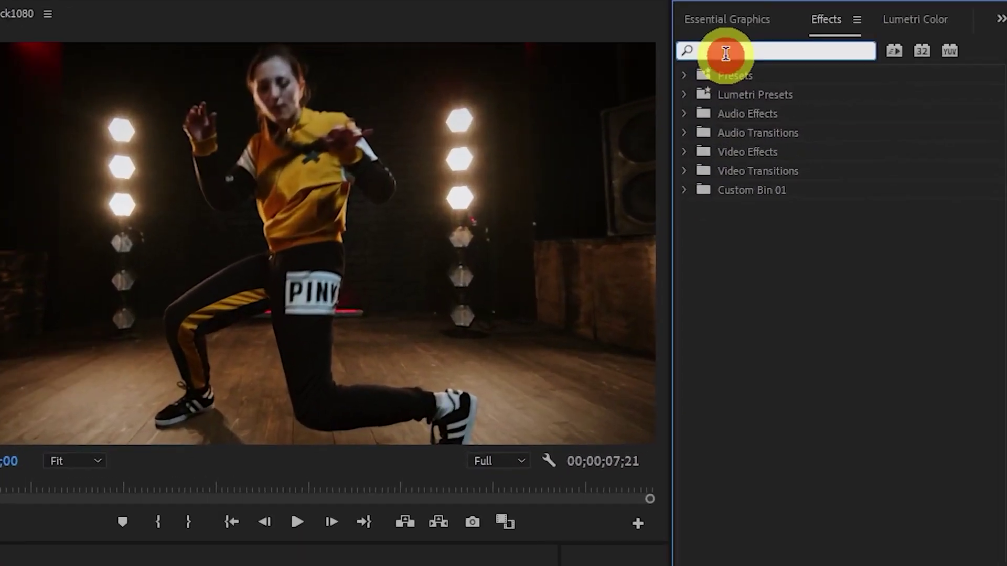
{"action": "type", "text": "DIRECTIONA"}
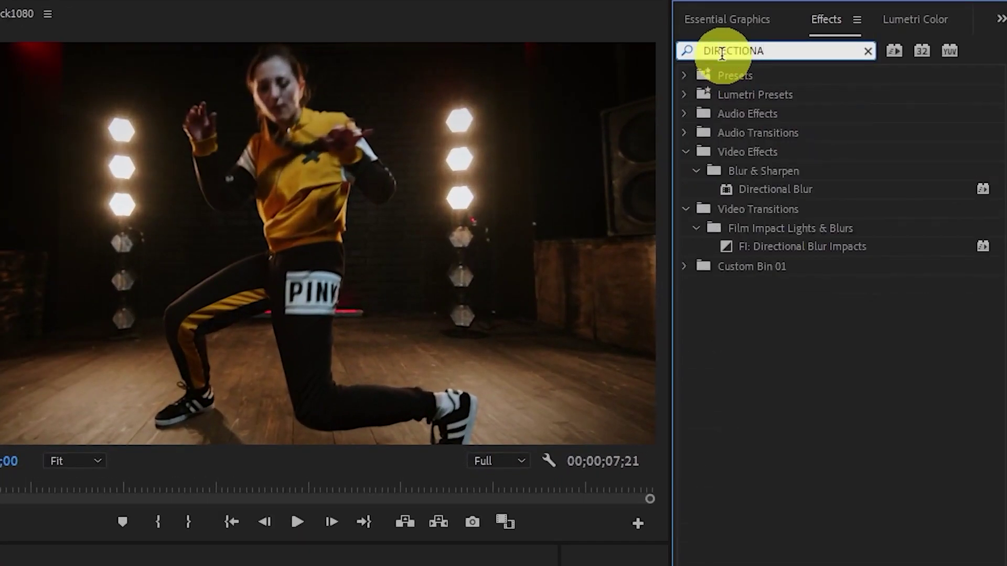
{"action": "left_click", "coordinate": [791, 190]}
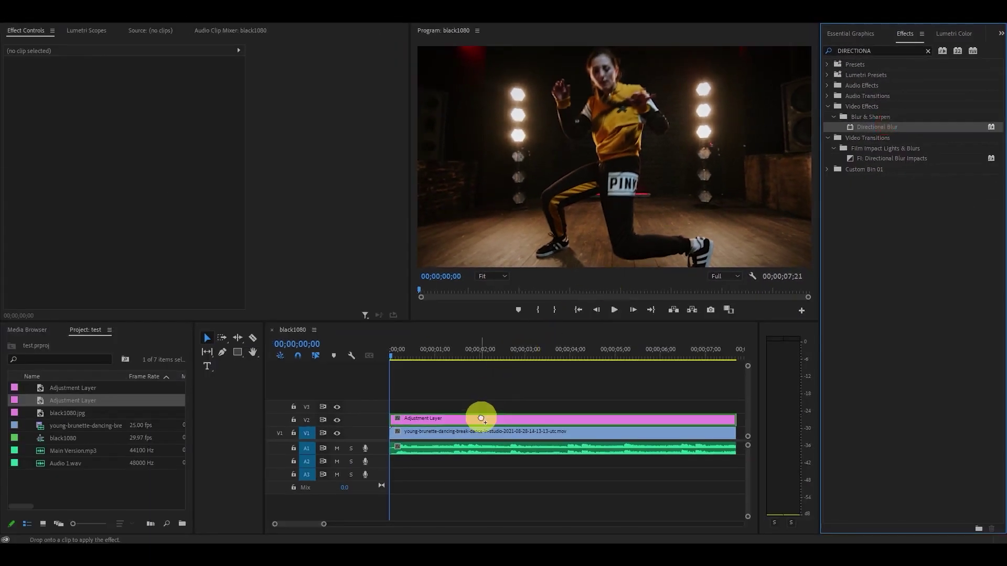
{"action": "left_click_drag", "start_coordinate": [481, 420], "coordinate": [483, 419]}
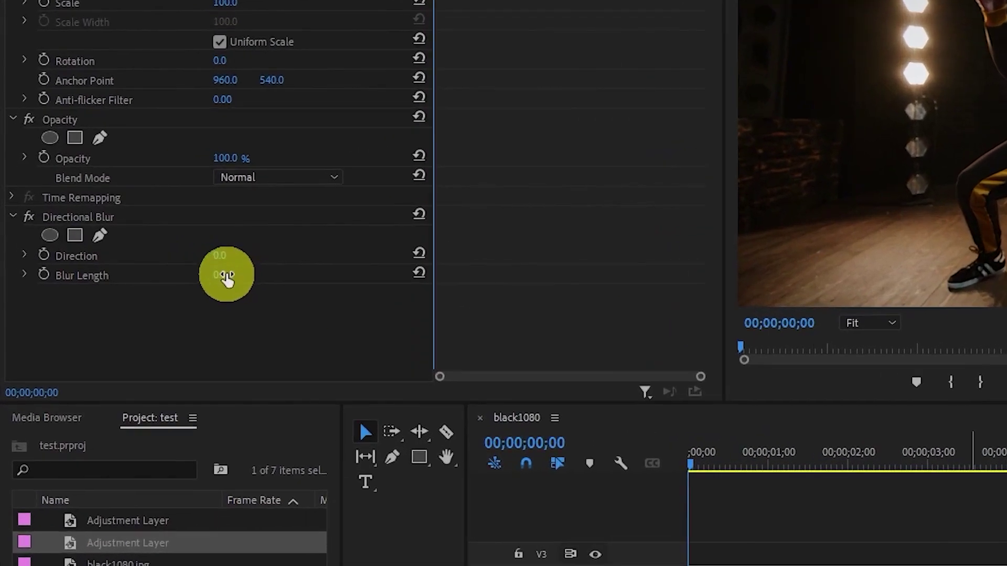
{"action": "left_click", "coordinate": [126, 249]}
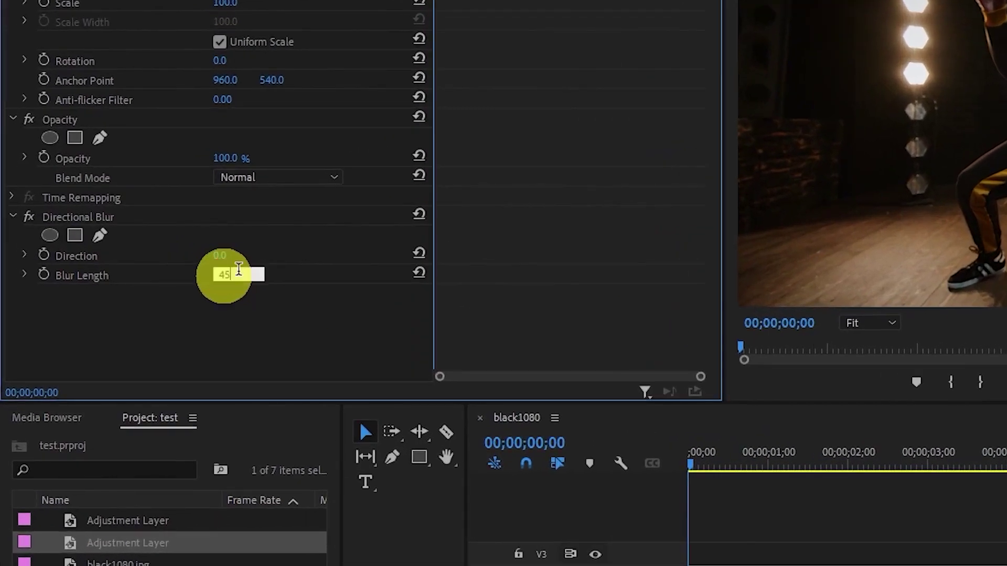
{"action": "key", "text": "Return"}
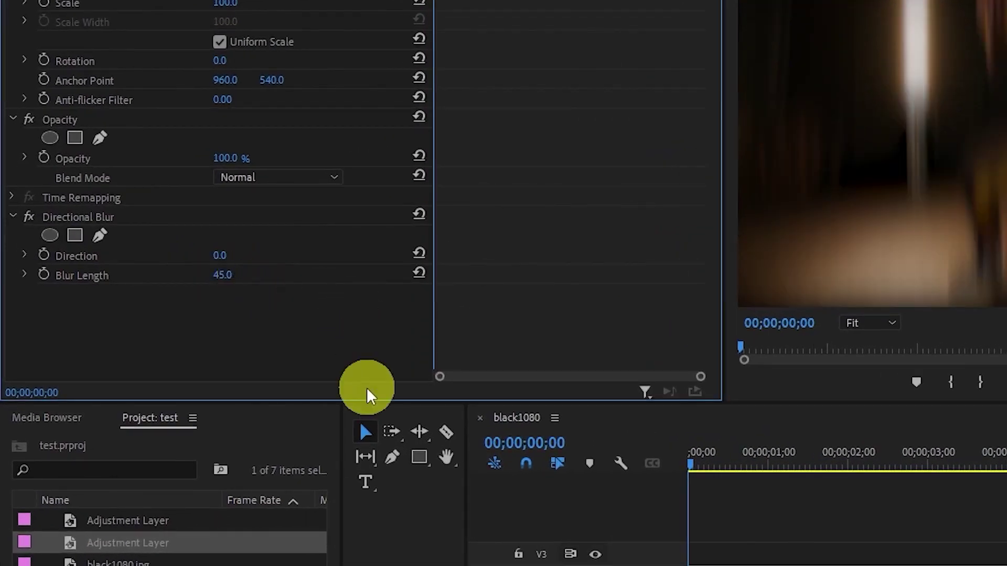
{"action": "left_click", "coordinate": [445, 434]}
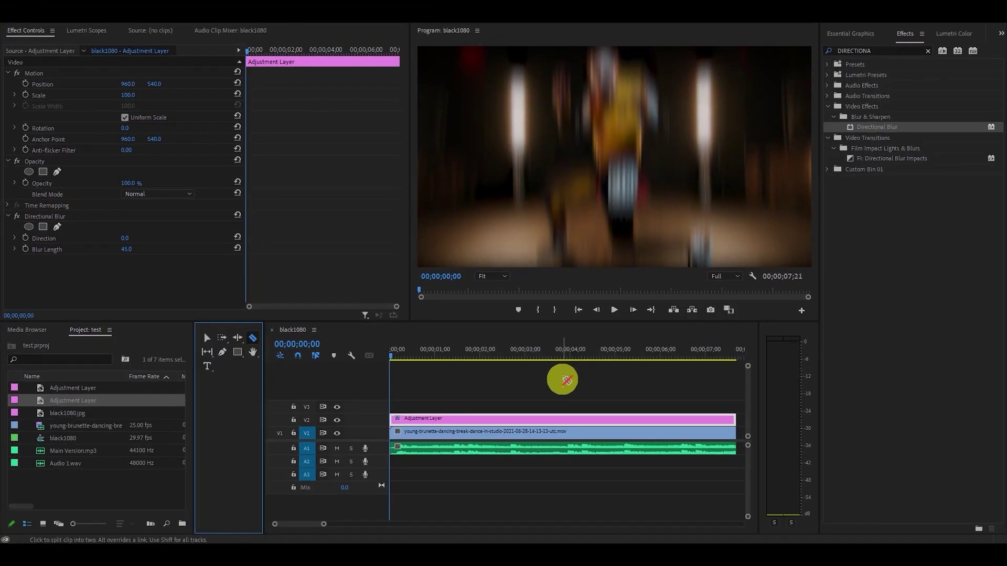
Razor-cut the adjustment layer one frame apart at five consecutive playhead positions.
{"action": "left_click_drag", "start_coordinate": [325, 523], "coordinate": [288, 523]}
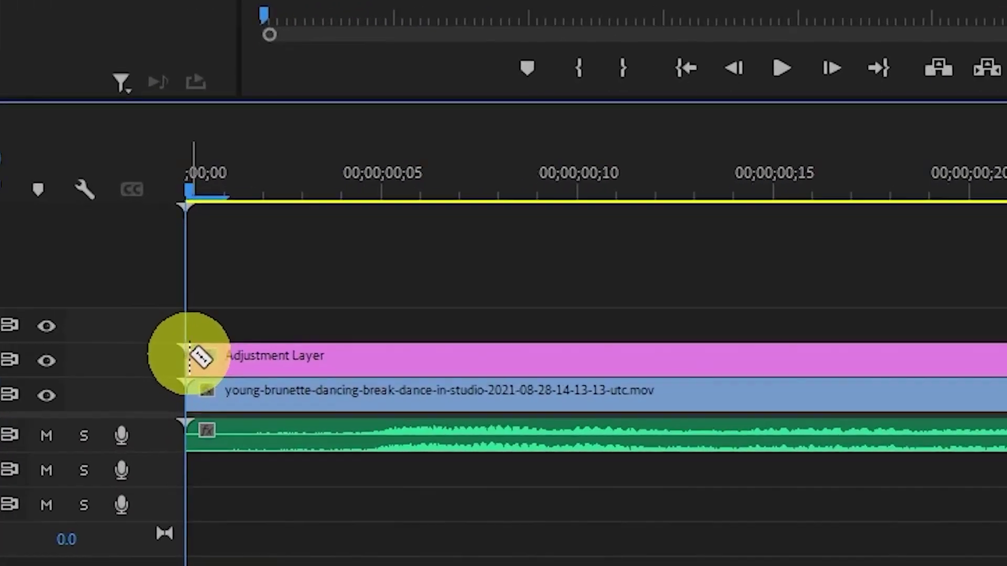
{"action": "key", "text": "Right"}
{"action": "left_click", "coordinate": [225, 360]}
{"action": "key", "text": "Right"}
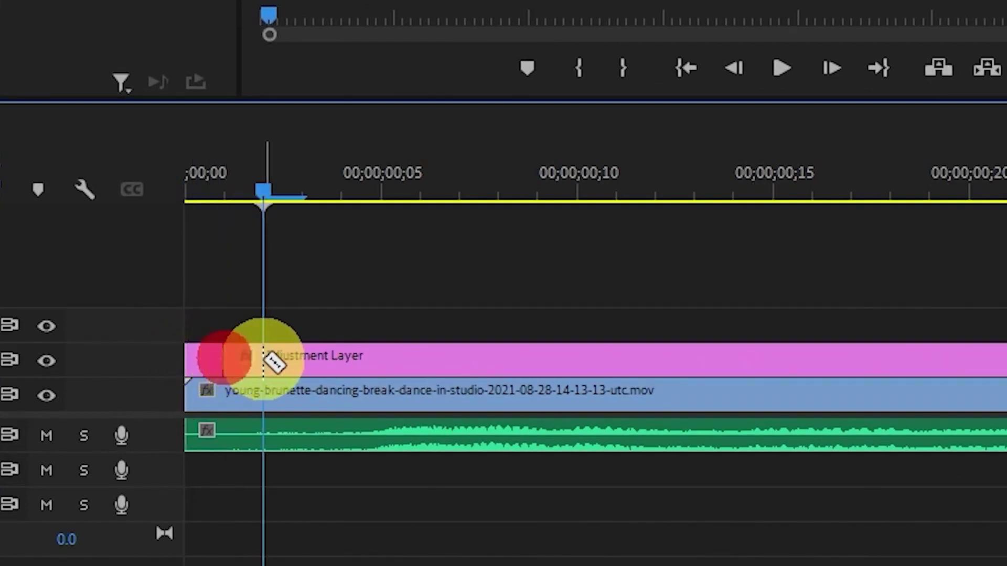
{"action": "left_click", "coordinate": [263, 361]}
{"action": "key", "text": "Right"}
{"action": "left_click", "coordinate": [302, 361]}
{"action": "key", "text": "Right"}
{"action": "left_click", "coordinate": [342, 361]}
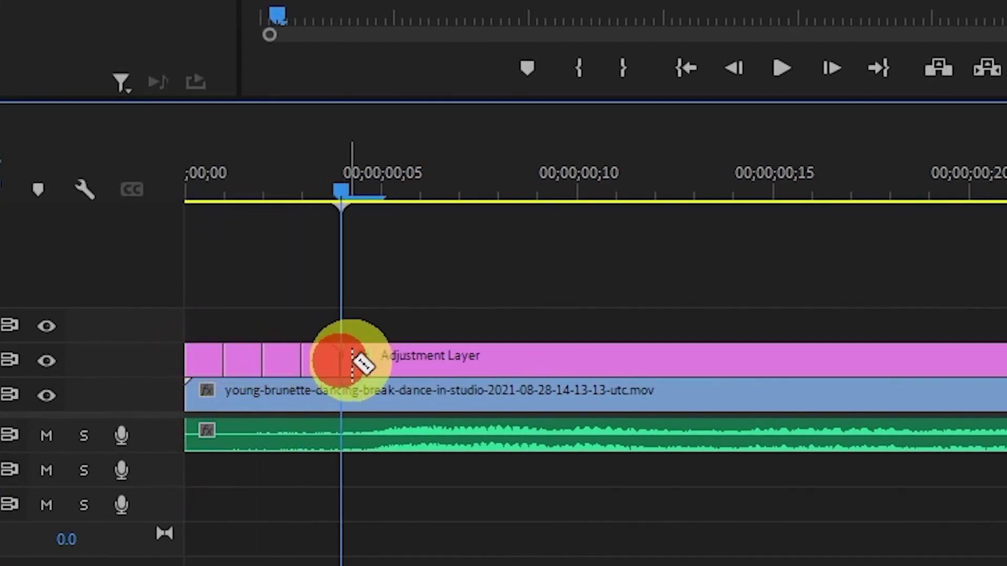
{"action": "key", "text": "Right"}
{"action": "left_click", "coordinate": [382, 361]}
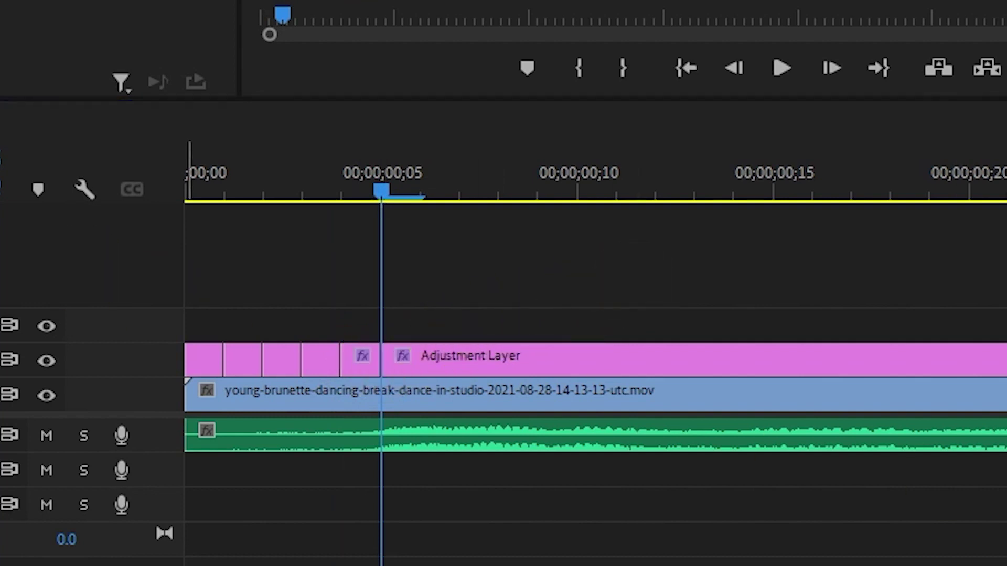
Delete three unwanted adjustment-layer pieces, leaving short blur bursts on V2.
{"action": "left_click", "coordinate": [246, 360]}
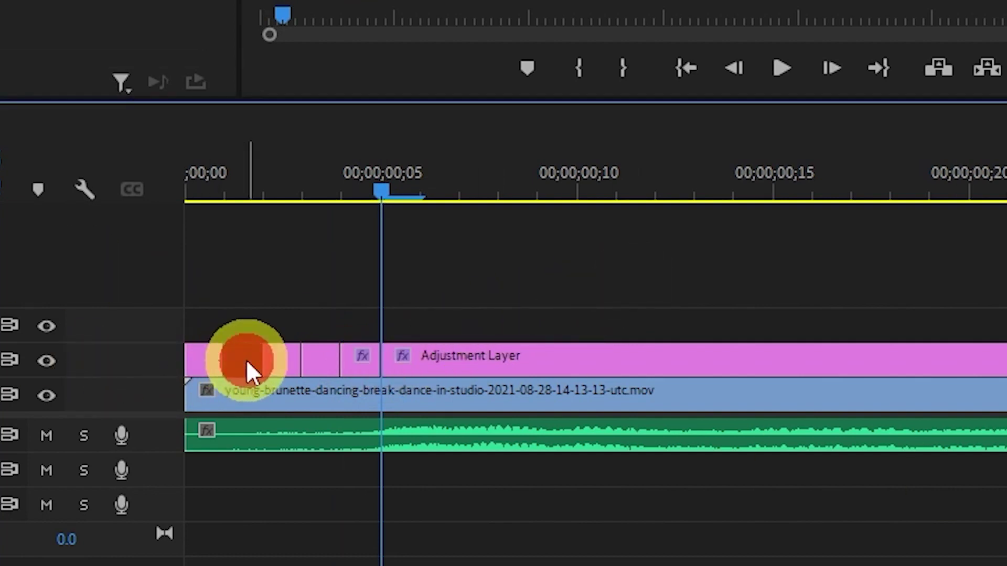
{"action": "key", "text": "Delete"}
{"action": "left_click", "coordinate": [318, 360]}
{"action": "key", "text": "Delete"}
{"action": "left_click", "coordinate": [462, 367]}
{"action": "key", "text": "Delete"}
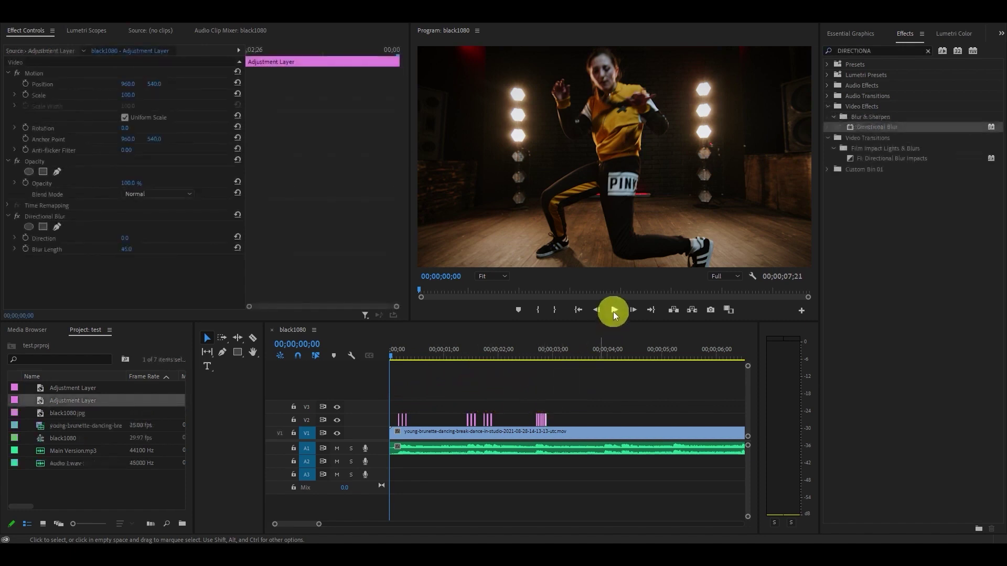
Play the dance sequence to preview the blur bursts.
{"action": "left_click", "coordinate": [614, 310]}
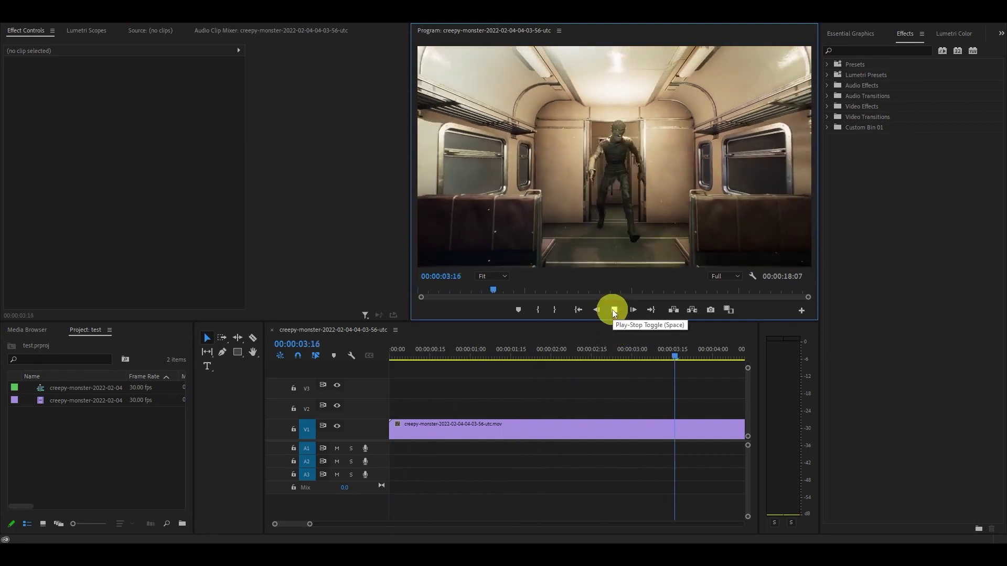
Stop playback and split the monster clip on V1 at about 00:00:02:02.
{"action": "left_click", "coordinate": [614, 310]}
{"action": "left_click", "coordinate": [579, 311]}
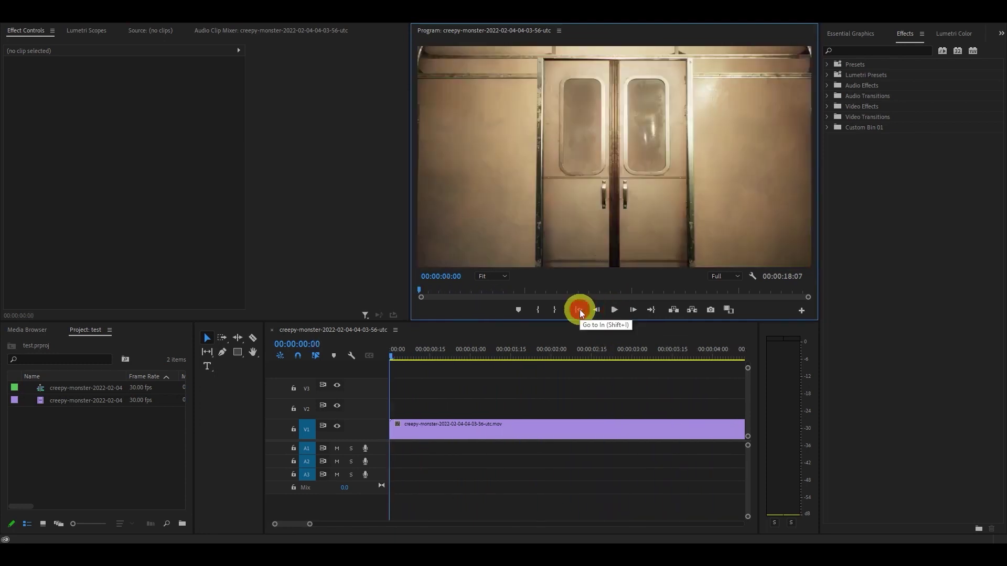
{"action": "key", "text": "backslash"}
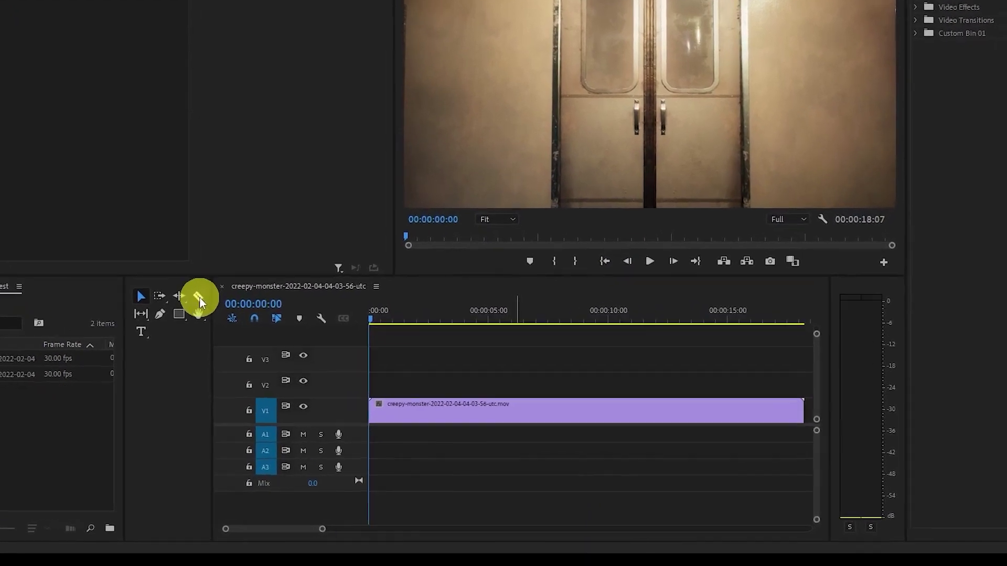
{"action": "left_click", "coordinate": [226, 316]}
{"action": "left_click_drag", "start_coordinate": [340, 262], "coordinate": [657, 277]}
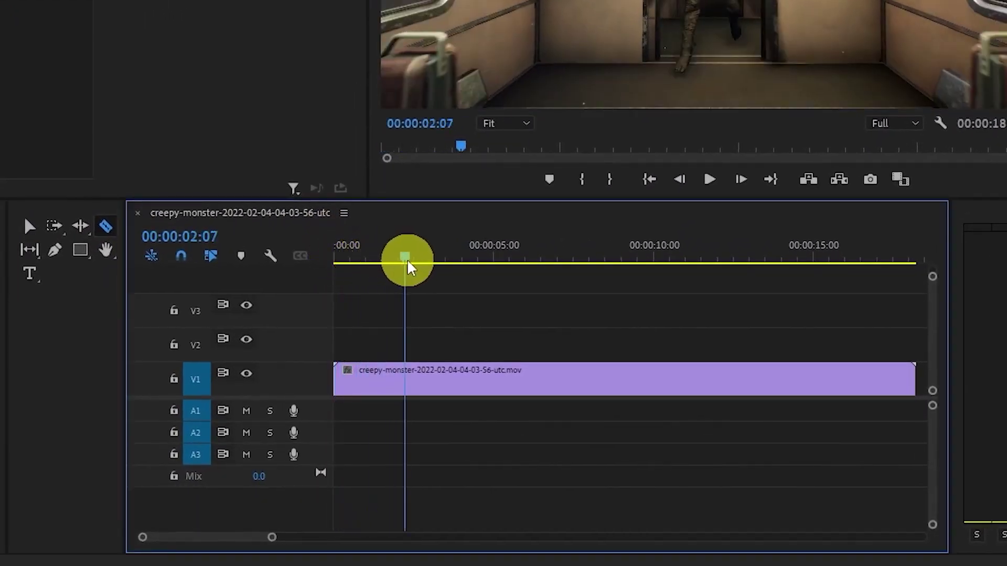
{"action": "left_click", "coordinate": [402, 369]}
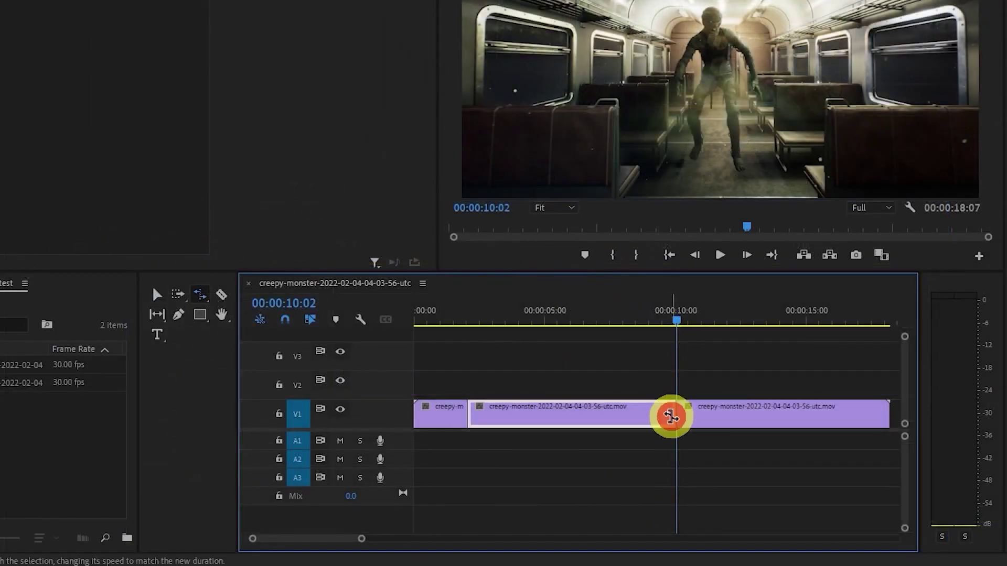
Rate-stretch the middle monster piece down to a tiny three-frame glitch clip.
{"action": "left_click_drag", "start_coordinate": [671, 417], "coordinate": [467, 440]}
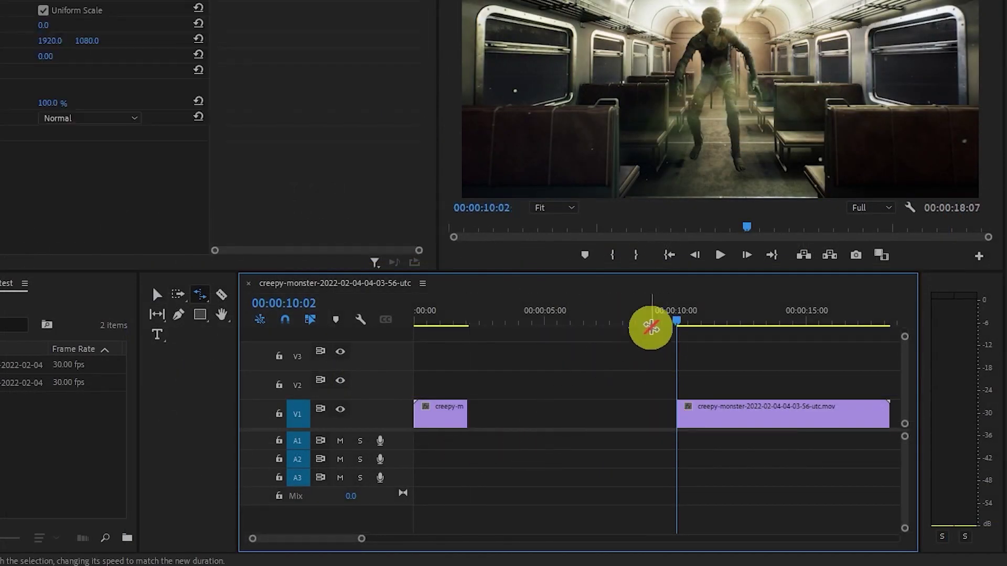
{"action": "left_click_drag", "start_coordinate": [678, 326], "coordinate": [471, 349]}
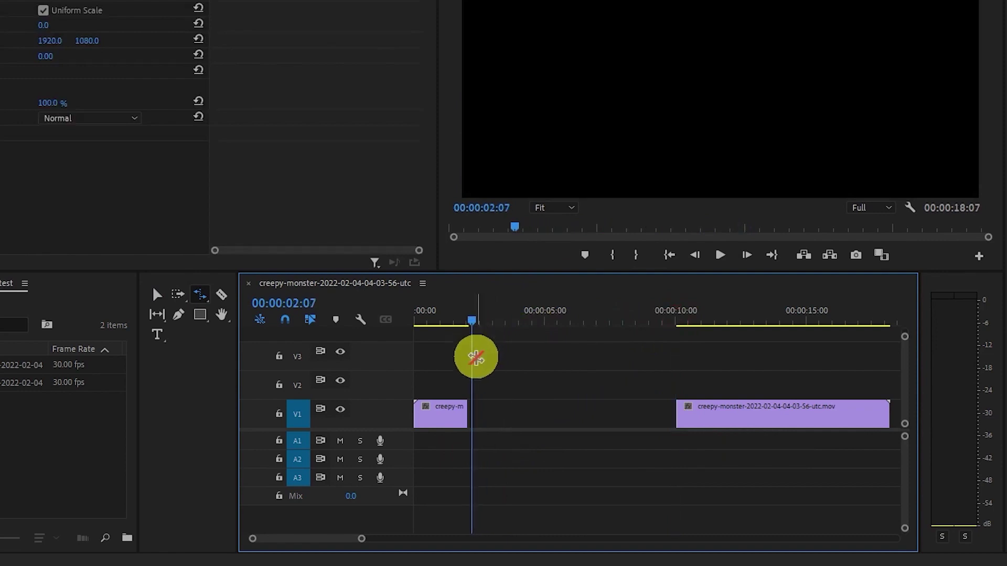
{"action": "left_click_drag", "start_coordinate": [359, 541], "coordinate": [270, 538]}
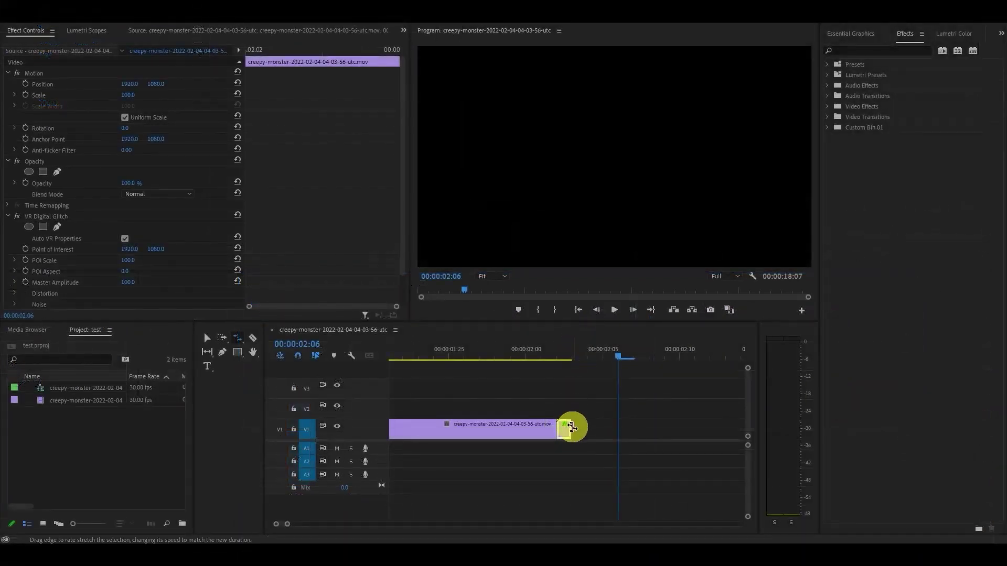
{"action": "left_click_drag", "start_coordinate": [571, 427], "coordinate": [605, 430]}
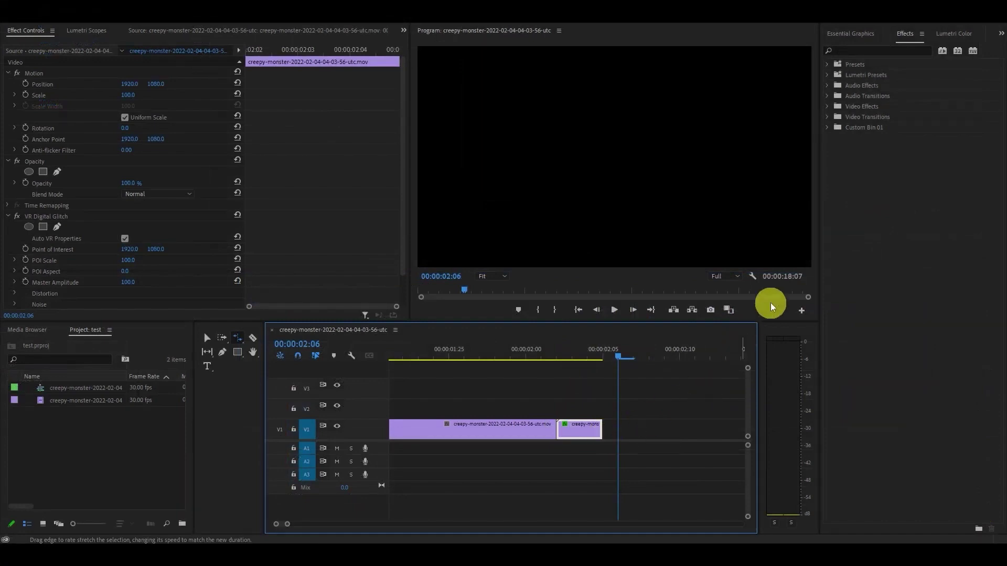
Set VR Digital Glitch Color Distortion to 100 and Distortion Rate to 0.
{"action": "left_click", "coordinate": [827, 107]}
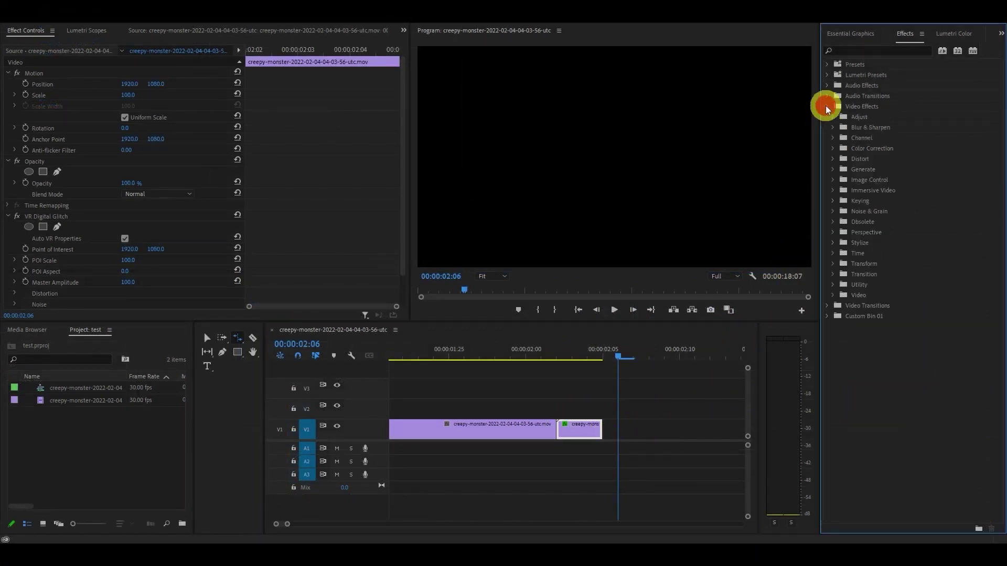
{"action": "left_click", "coordinate": [833, 190]}
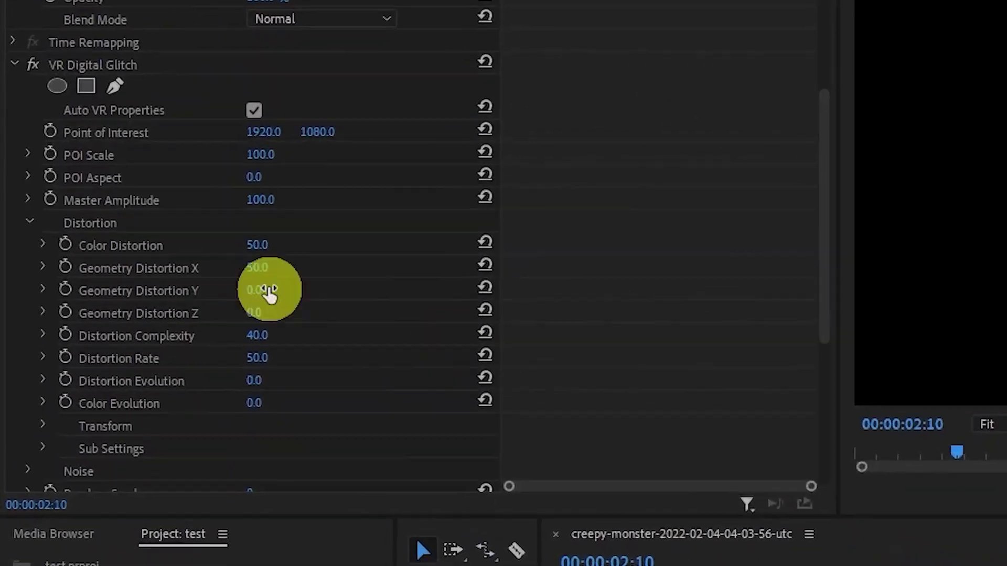
{"action": "left_click", "coordinate": [269, 247]}
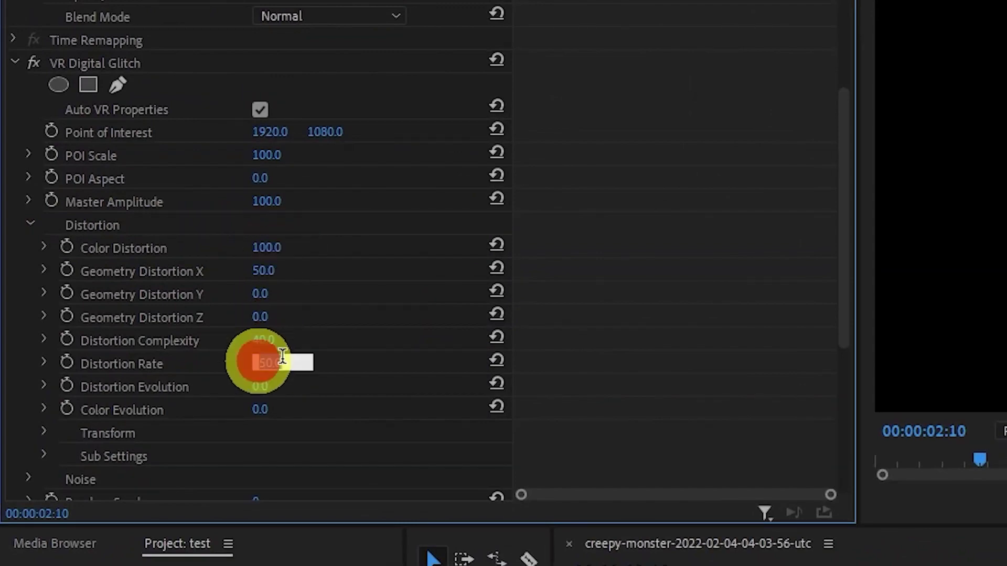
{"action": "type", "text": "0"}
{"action": "key", "text": "Return"}
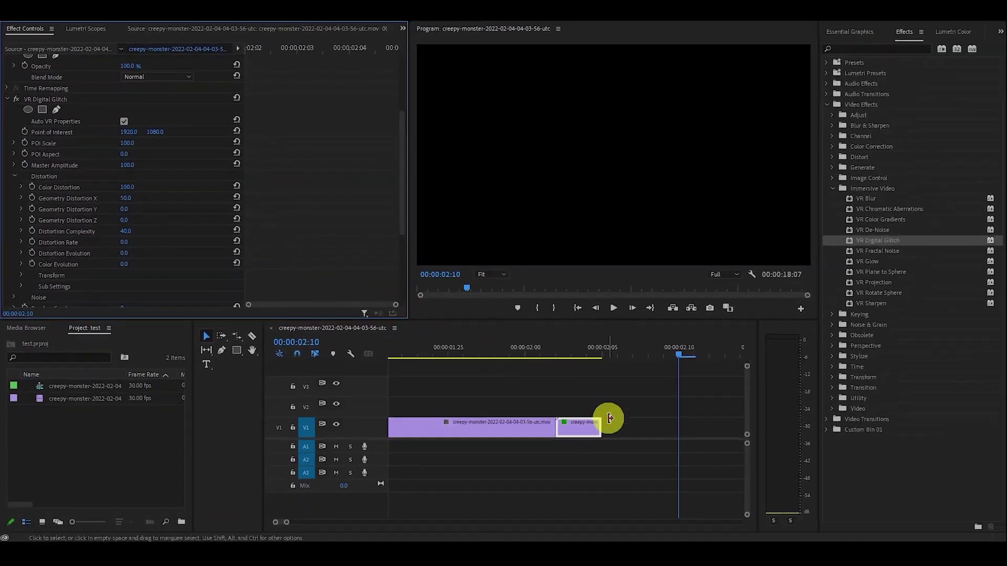
Slide the V1 clips left so the second clip butts against the first with no gap.
{"action": "left_click_drag", "start_coordinate": [581, 434], "coordinate": [627, 429]}
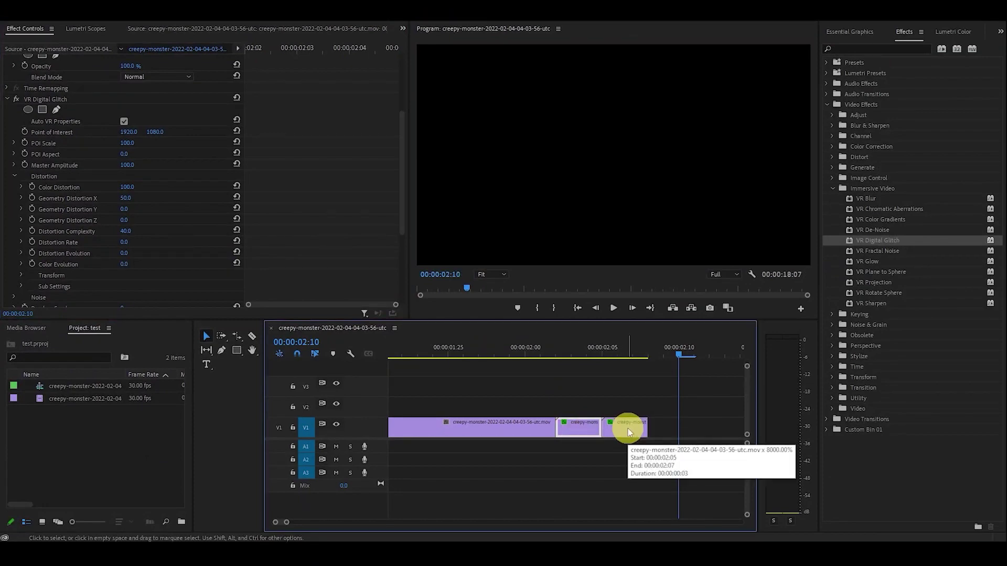
{"action": "key", "text": "Home"}
{"action": "key", "text": "backslash"}
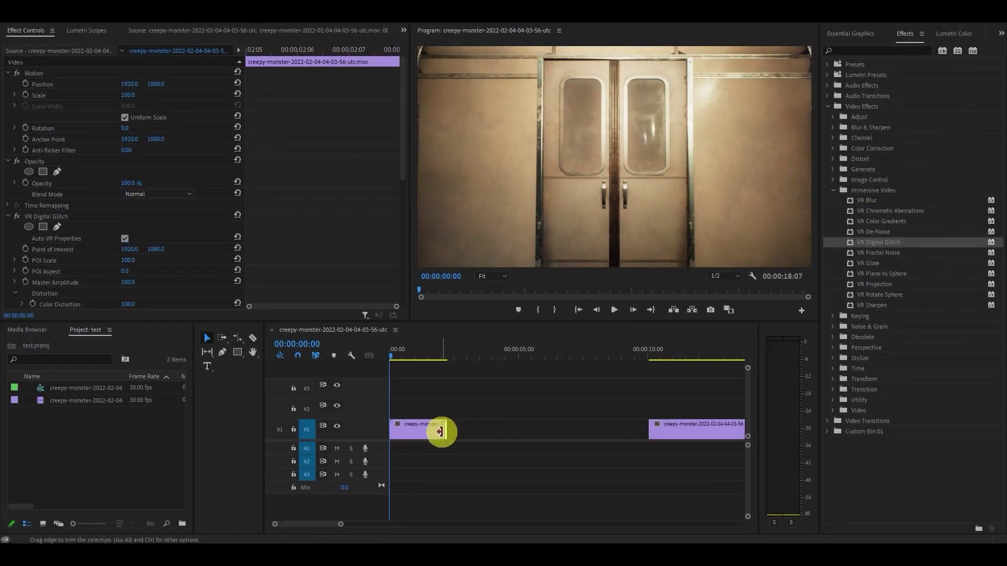
{"action": "left_click_drag", "start_coordinate": [690, 432], "coordinate": [654, 432]}
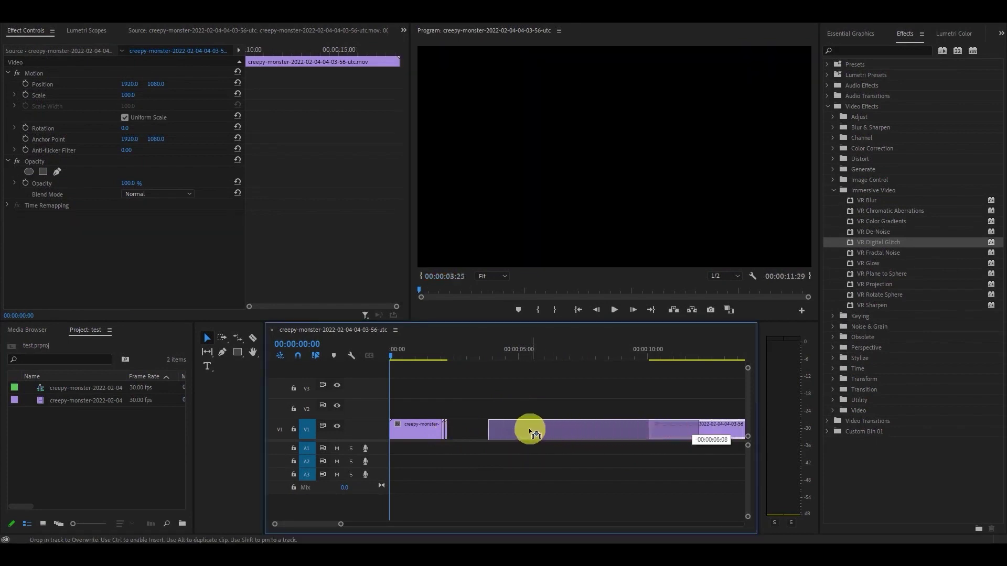
{"action": "left_click_drag", "start_coordinate": [529, 430], "coordinate": [494, 427]}
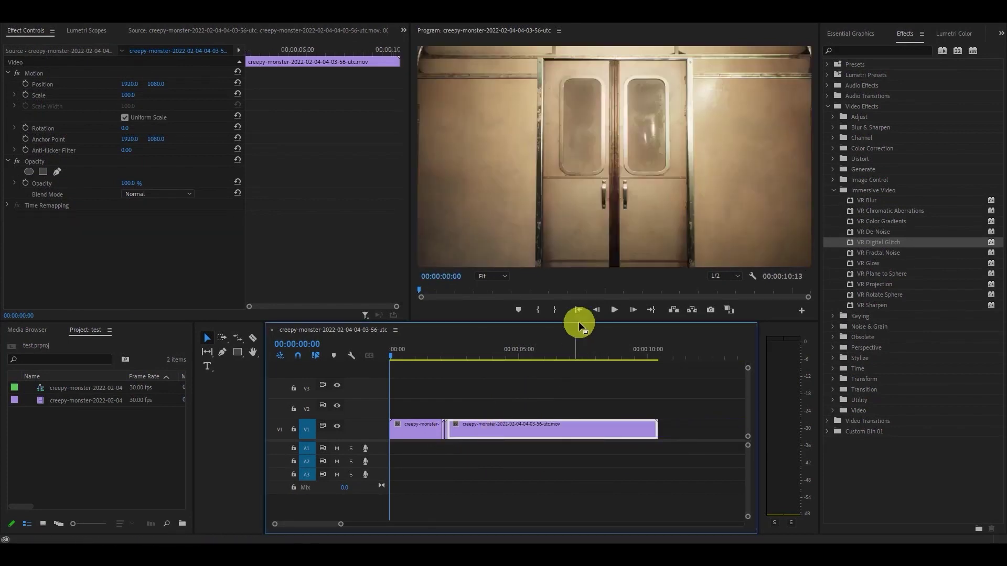
{"action": "left_click", "coordinate": [579, 312]}
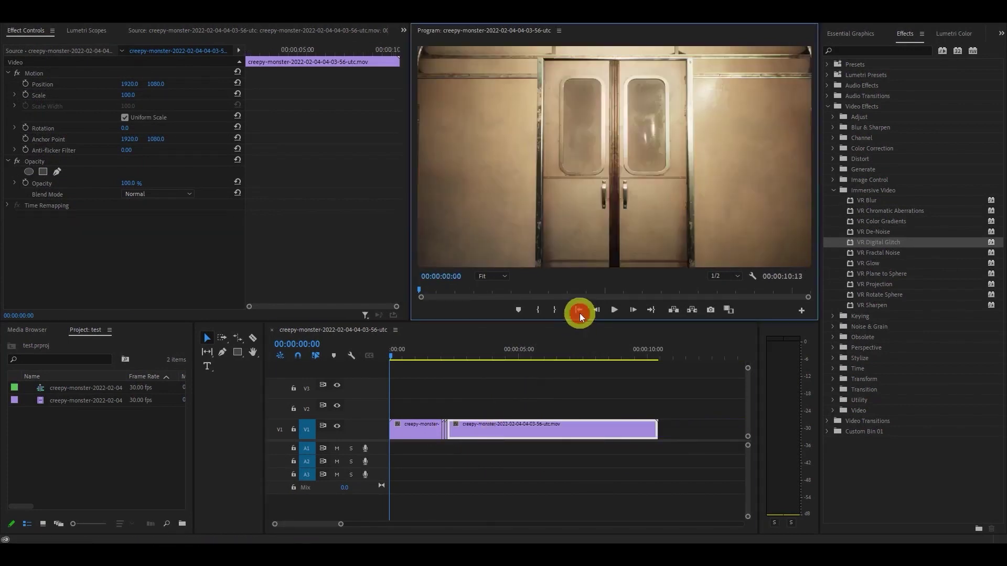
Play back the edited monster glitch sequence.
{"action": "left_click", "coordinate": [615, 310]}
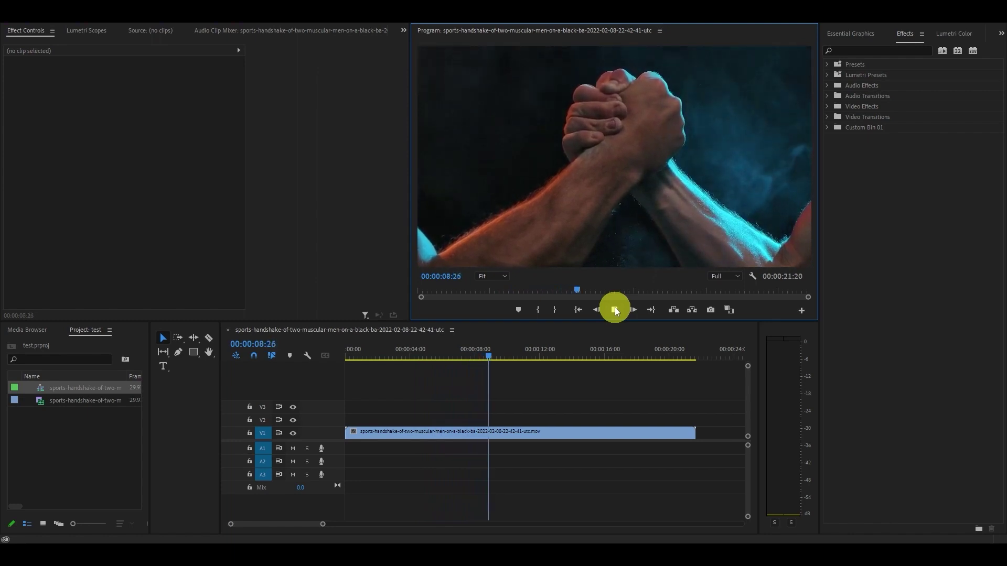
Duplicate the handshake clip onto V2 and move the playhead to about 00:00:02:06.
{"action": "key", "text": "Home"}
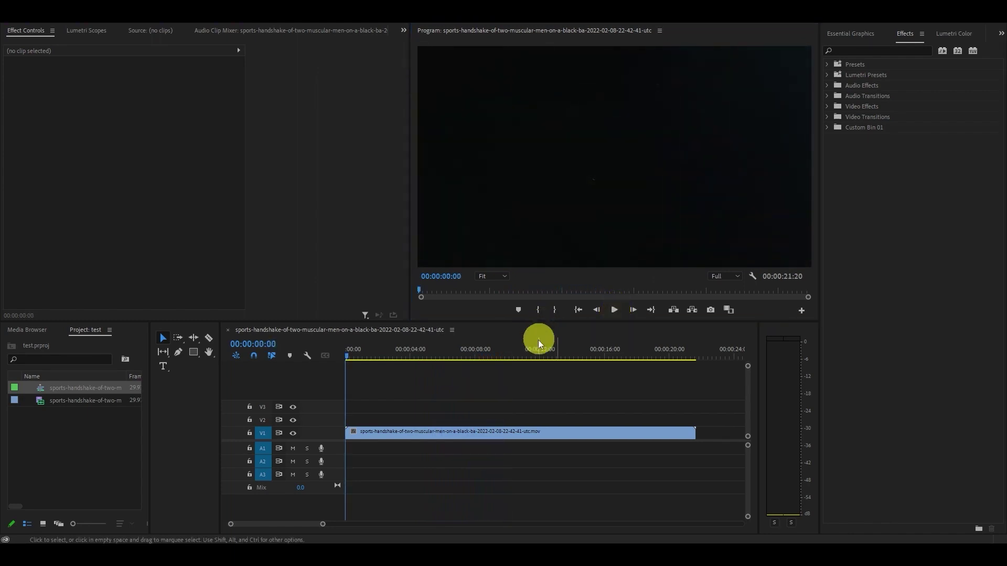
{"action": "left_click_drag", "start_coordinate": [477, 433], "coordinate": [476, 421]}
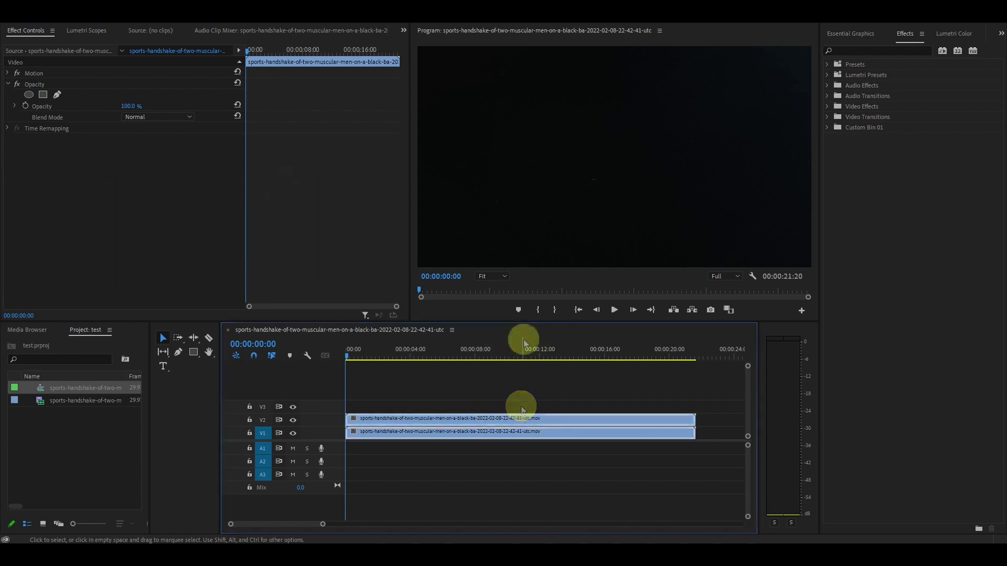
{"action": "left_click_drag", "start_coordinate": [345, 357], "coordinate": [382, 357]}
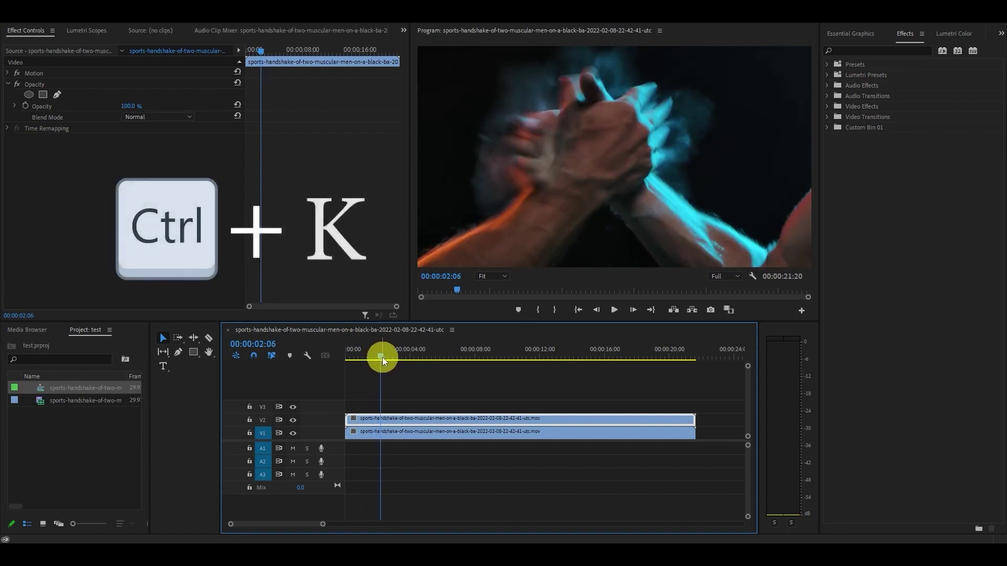
Split the V2 handshake clip at 00:00:02:06 and apply Extract to its later piece.
{"action": "key", "text": "ctrl+k"}
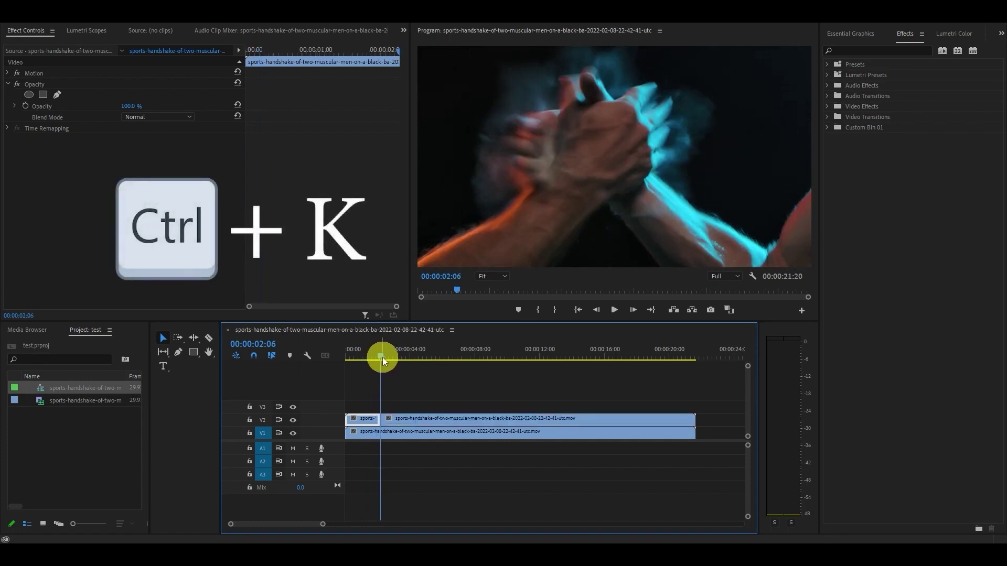
{"action": "left_click", "coordinate": [848, 50]}
{"action": "type", "text": "extract"}
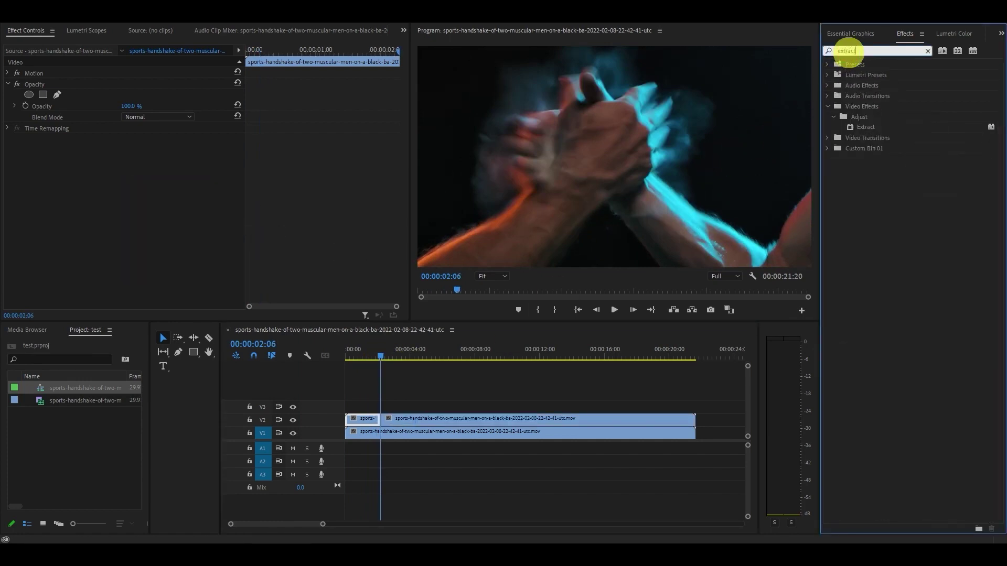
{"action": "left_click_drag", "start_coordinate": [875, 130], "coordinate": [679, 215]}
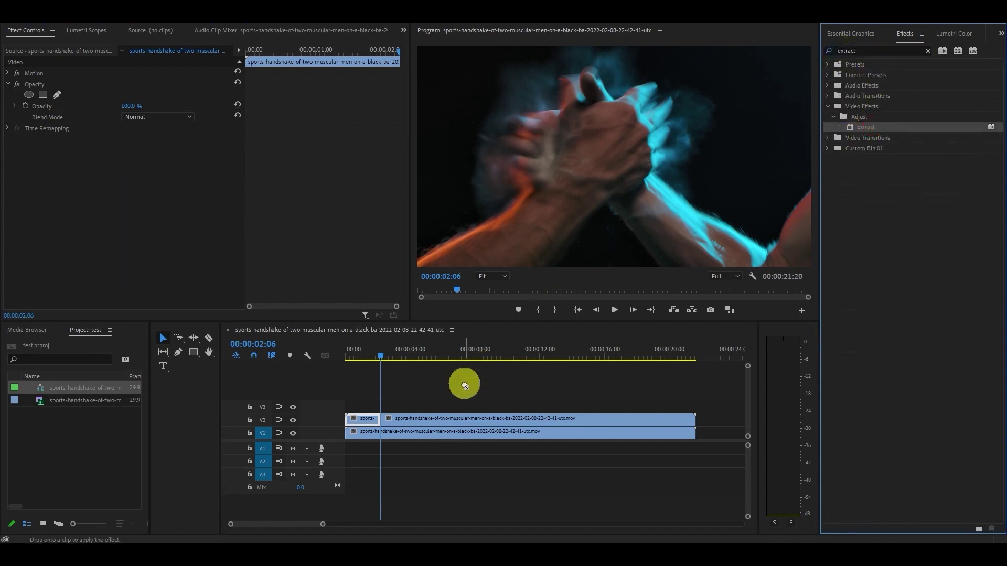
{"action": "left_click_drag", "start_coordinate": [446, 419], "coordinate": [447, 420]}
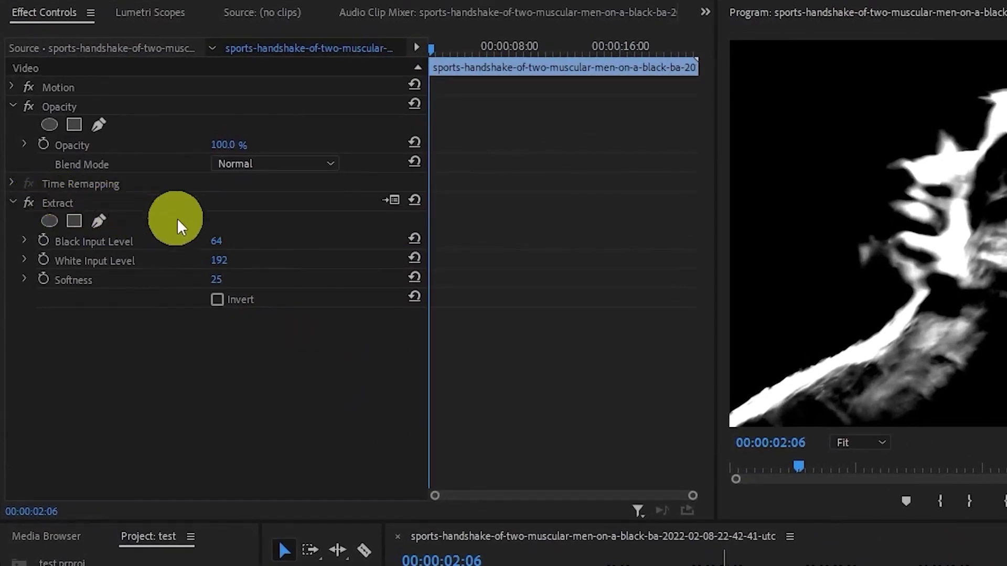
Set Extract's Black Input Level to 82 and White Input Level to 85.
{"action": "left_click", "coordinate": [217, 243]}
{"action": "type", "text": "82"}
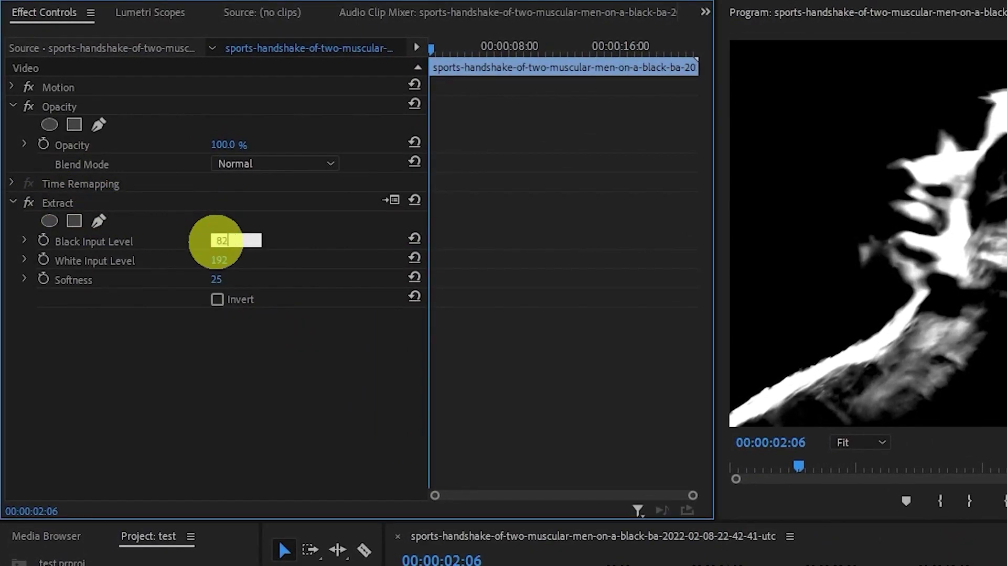
{"action": "key", "text": "Return"}
{"action": "key", "text": "Tab"}
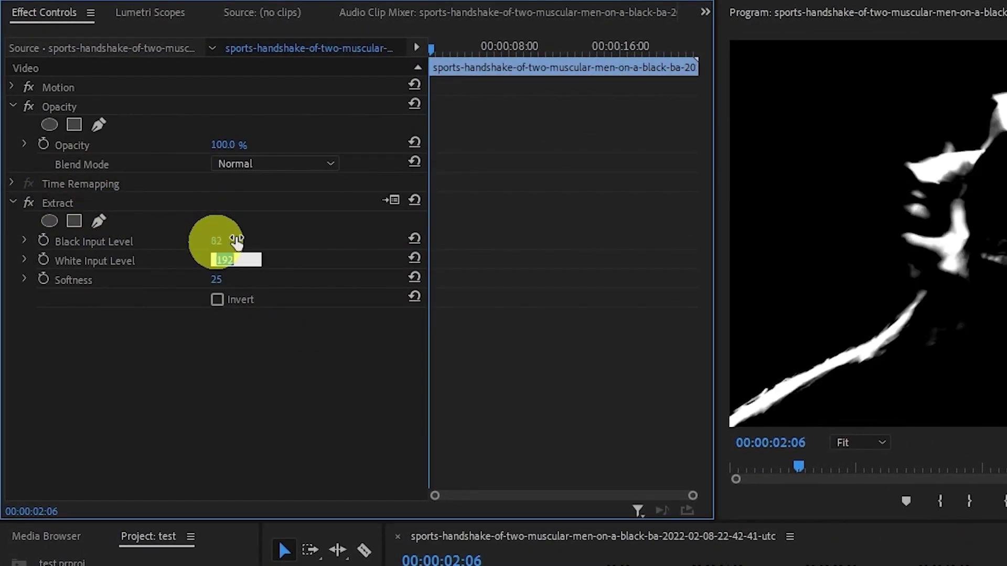
{"action": "key", "text": "Return"}
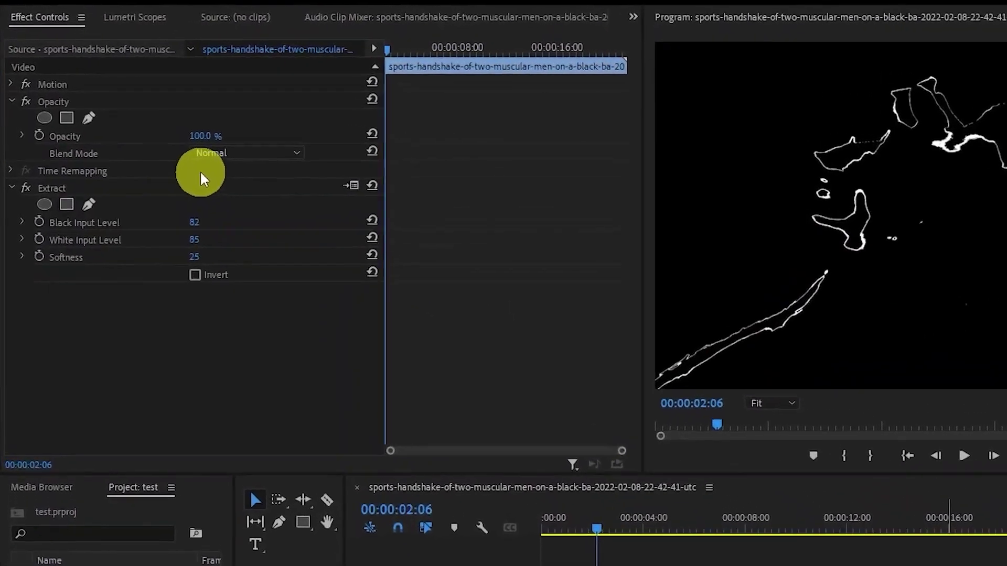
Blend the outlined V2 piece in Screen mode and add the VR Glow effect to it.
{"action": "left_click", "coordinate": [208, 155]}
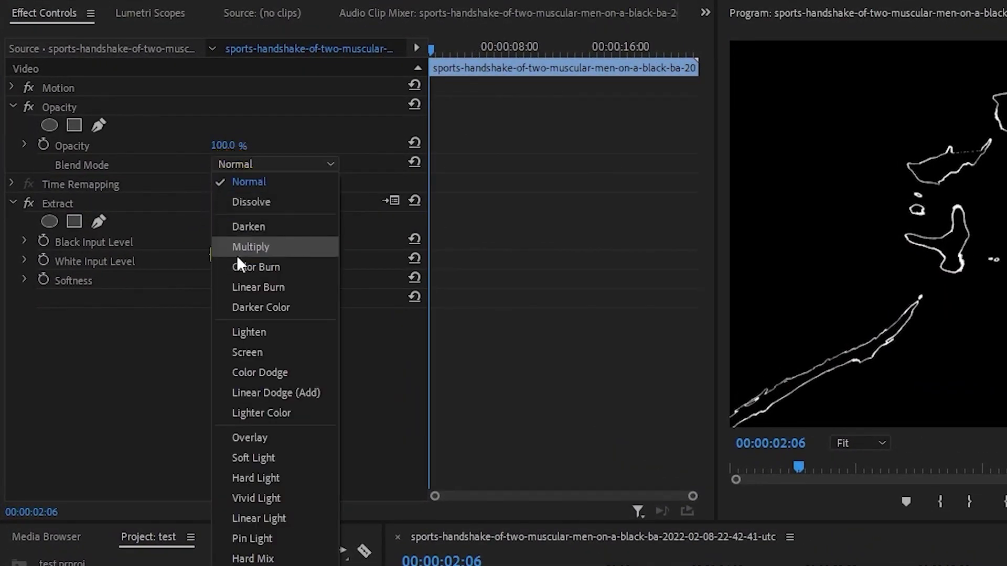
{"action": "left_click", "coordinate": [272, 350]}
{"action": "left_click_drag", "start_coordinate": [874, 51], "coordinate": [837, 51]}
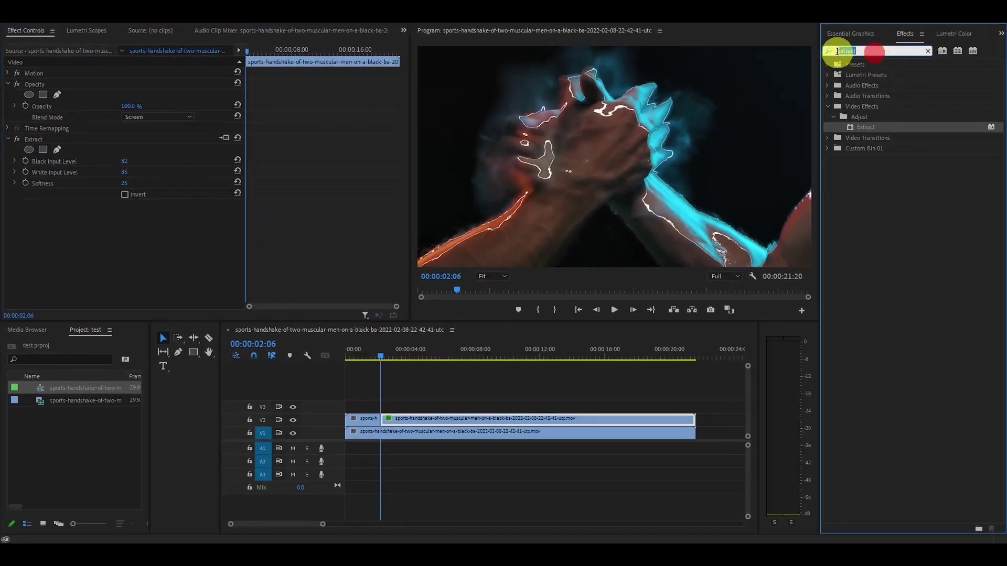
{"action": "type", "text": "vr glow"}
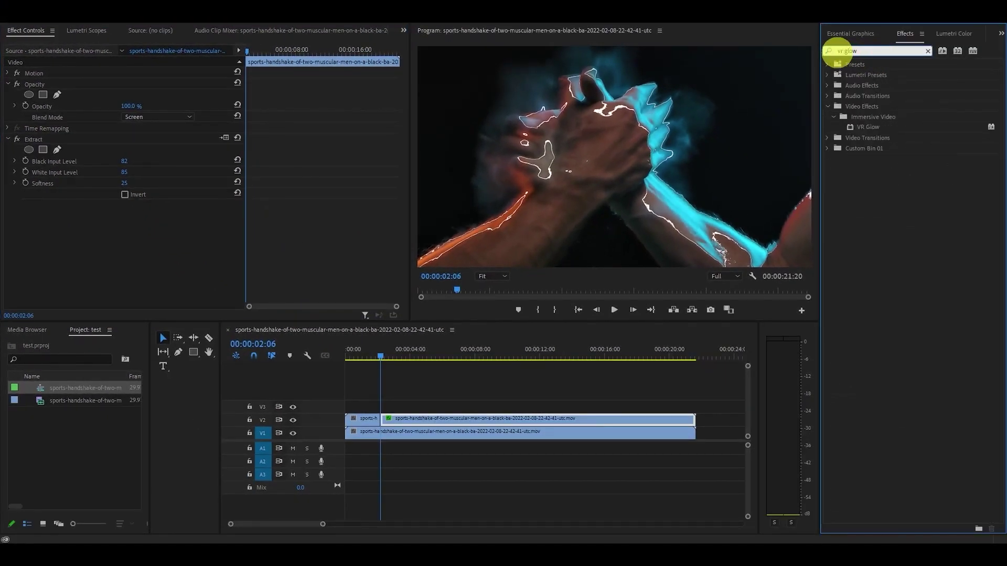
{"action": "left_click_drag", "start_coordinate": [869, 129], "coordinate": [528, 421]}
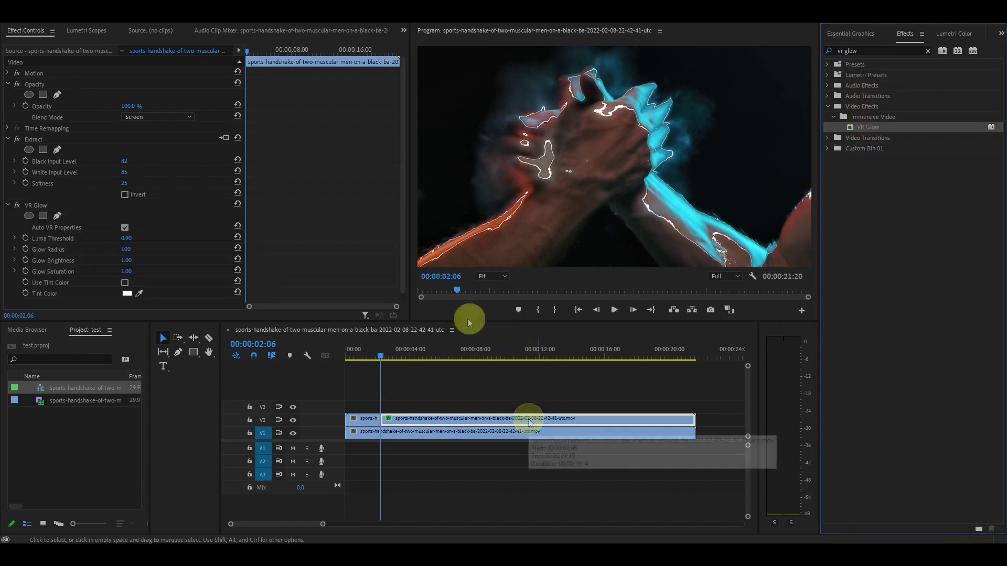
Give VR Glow radius 300, brightness 10.00 and a cyan tint, and place the lightning sound on A1.
{"action": "left_click", "coordinate": [127, 249]}
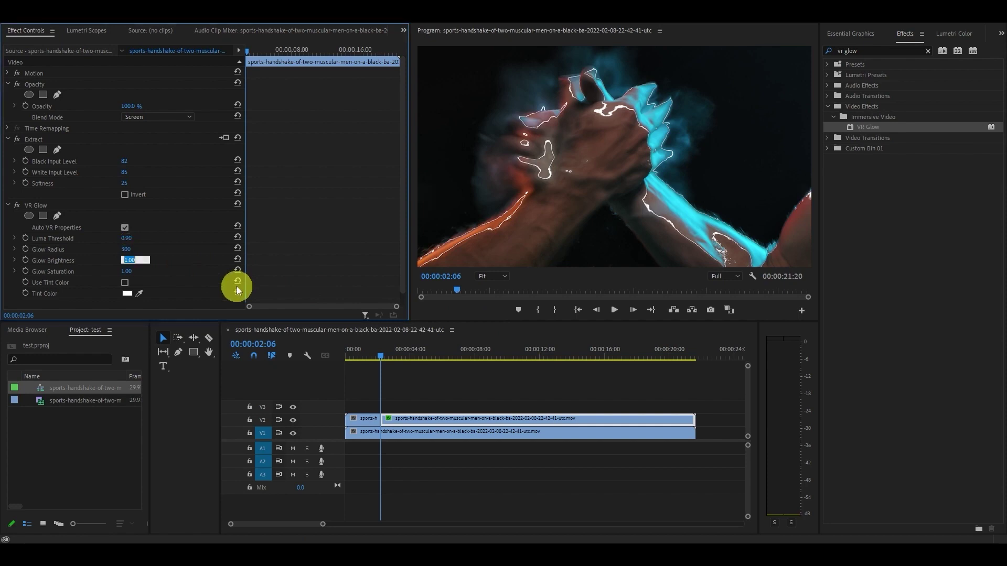
{"action": "key", "text": "Return"}
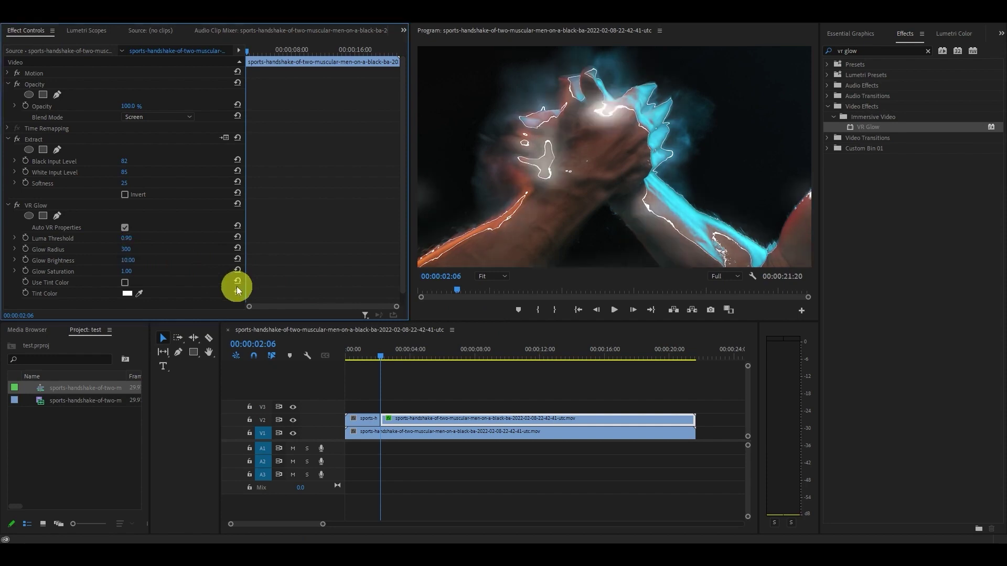
{"action": "left_click", "coordinate": [124, 283]}
{"action": "left_click", "coordinate": [127, 293]}
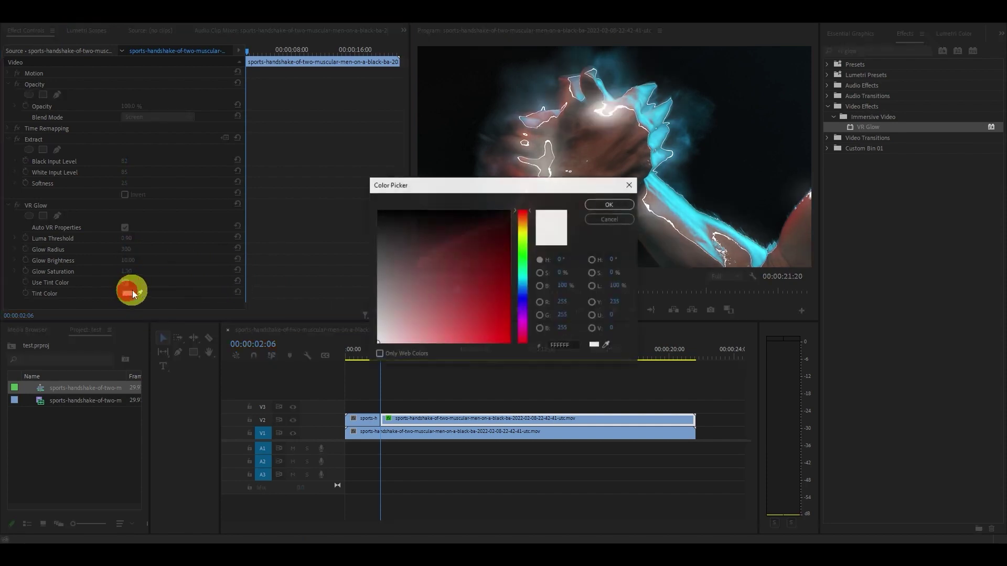
{"action": "left_click", "coordinate": [523, 279]}
{"action": "left_click", "coordinate": [470, 340]}
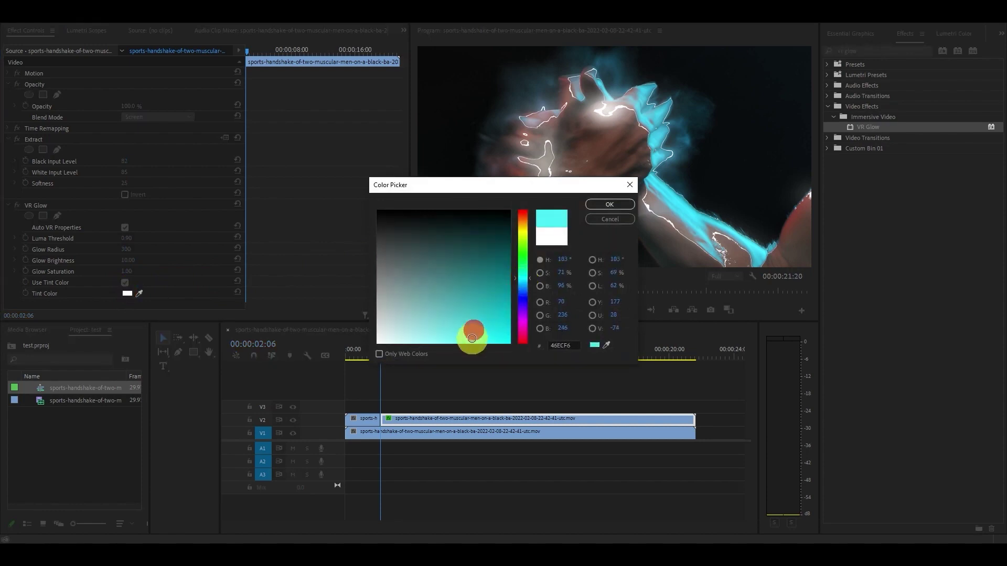
{"action": "left_click", "coordinate": [609, 206]}
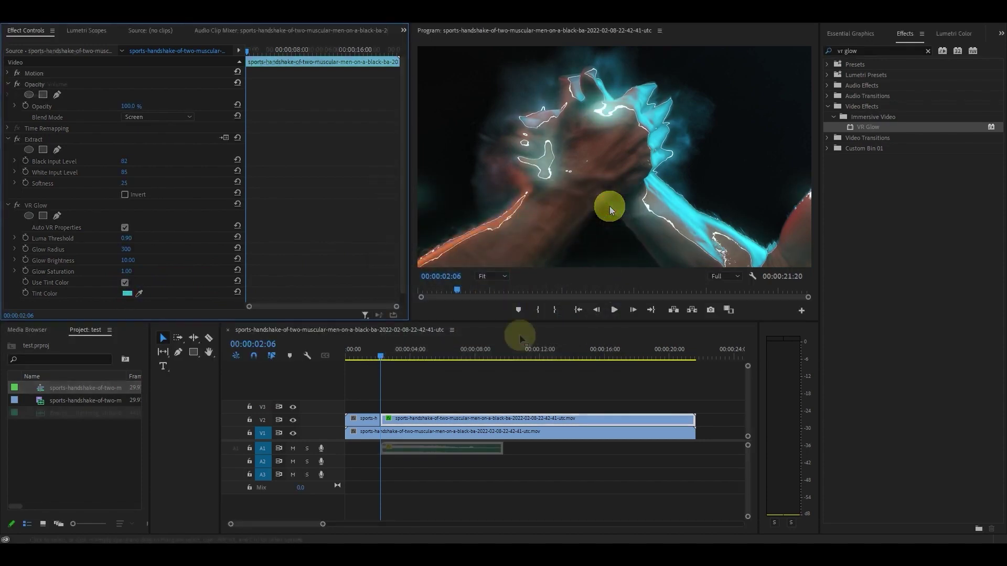
{"action": "mouse_move", "coordinate": [425, 453]}
{"action": "left_mouse_down"}
{"action": "mouse_move", "coordinate": [450, 453]}
{"action": "mouse_move", "coordinate": [430, 449]}
{"action": "left_mouse_up"}
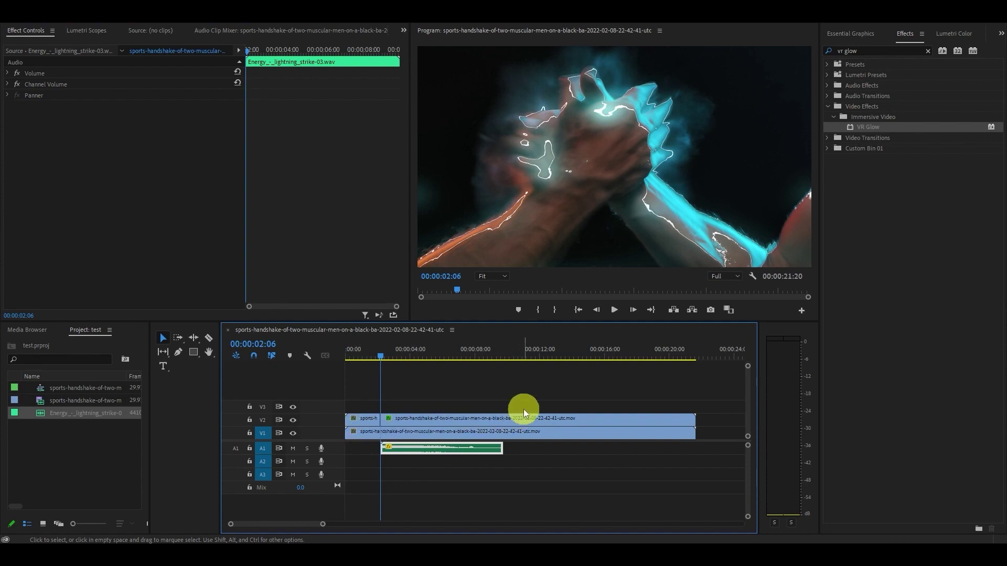
Render the effects and play back the handshake sequence with its lightning sound.
{"action": "key", "text": "Return"}
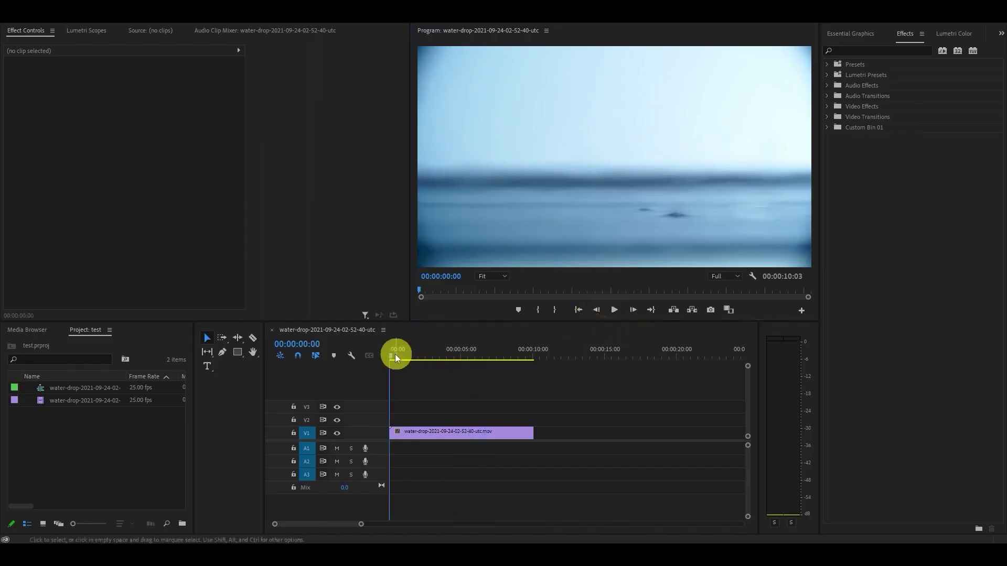
Scrub the water-drop sequence to 00:00:03:02, where the drop strikes the water.
{"action": "left_click_drag", "start_coordinate": [390, 355], "coordinate": [434, 350]}
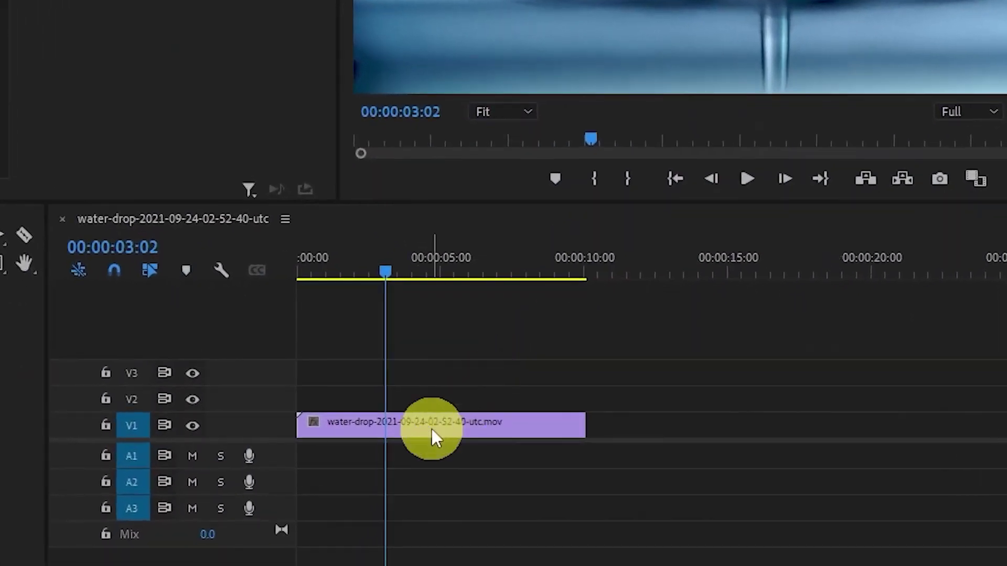
Insert a frame hold segment at 00:00:03:02 in the water-drop clip and preview it.
{"action": "right_click", "coordinate": [432, 429]}
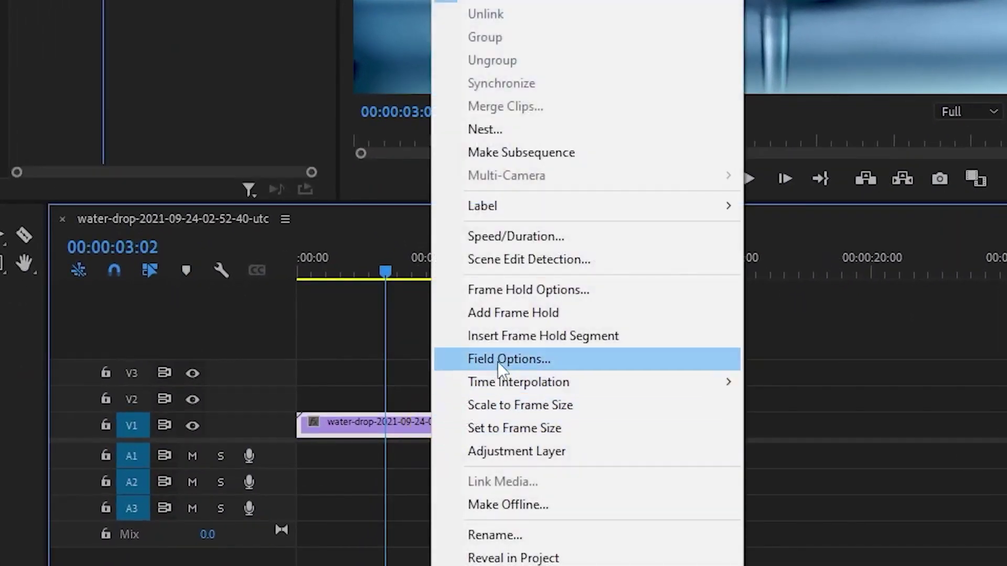
{"action": "left_click", "coordinate": [508, 336]}
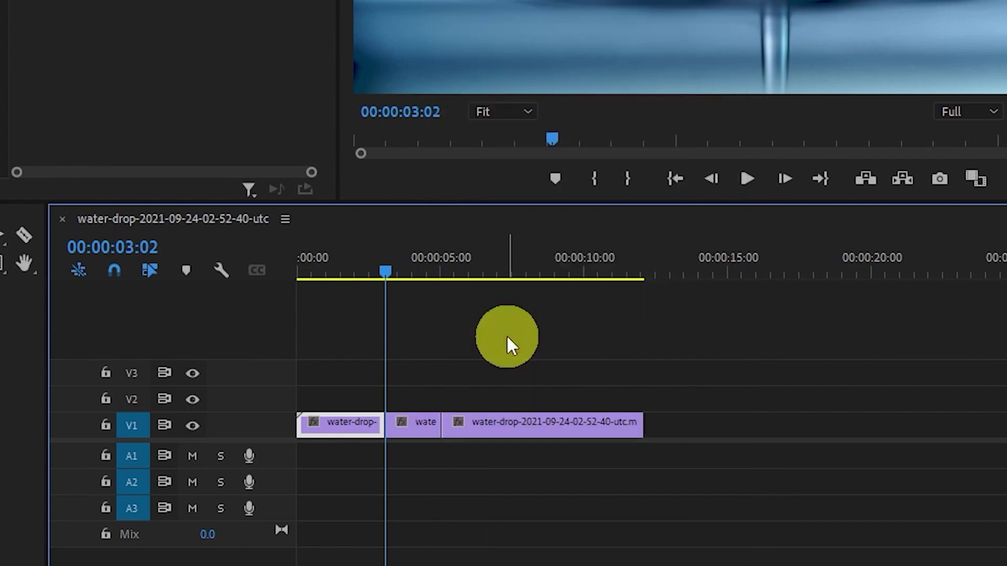
{"action": "left_click", "coordinate": [617, 311]}
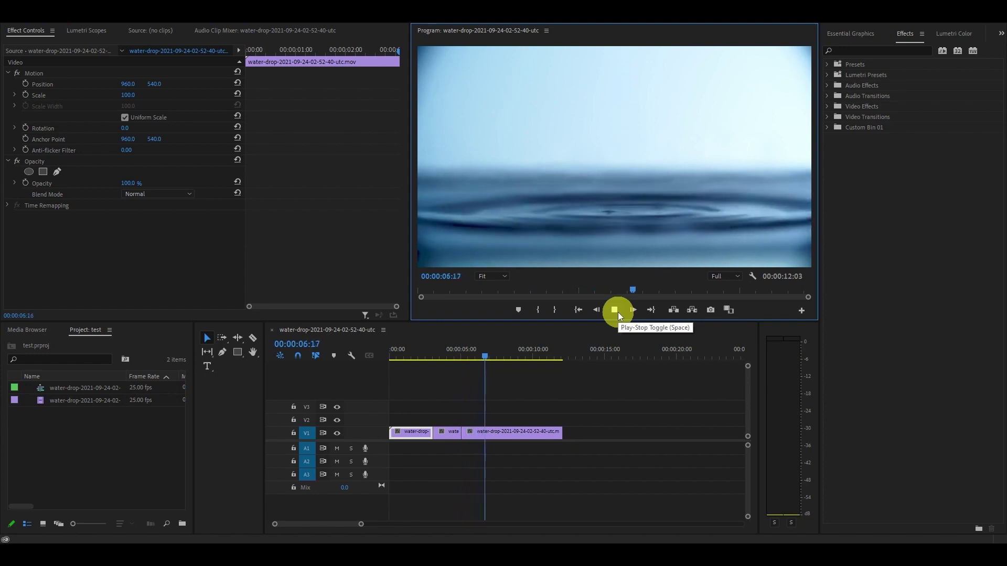
Lengthen the frozen splash so the sequence runs to 00:00:14:22, then preview.
{"action": "mouse_move", "coordinate": [499, 431]}
{"action": "left_mouse_down"}
{"action": "mouse_move", "coordinate": [537, 433]}
{"action": "mouse_move", "coordinate": [477, 431]}
{"action": "mouse_move", "coordinate": [500, 431]}
{"action": "left_mouse_up"}
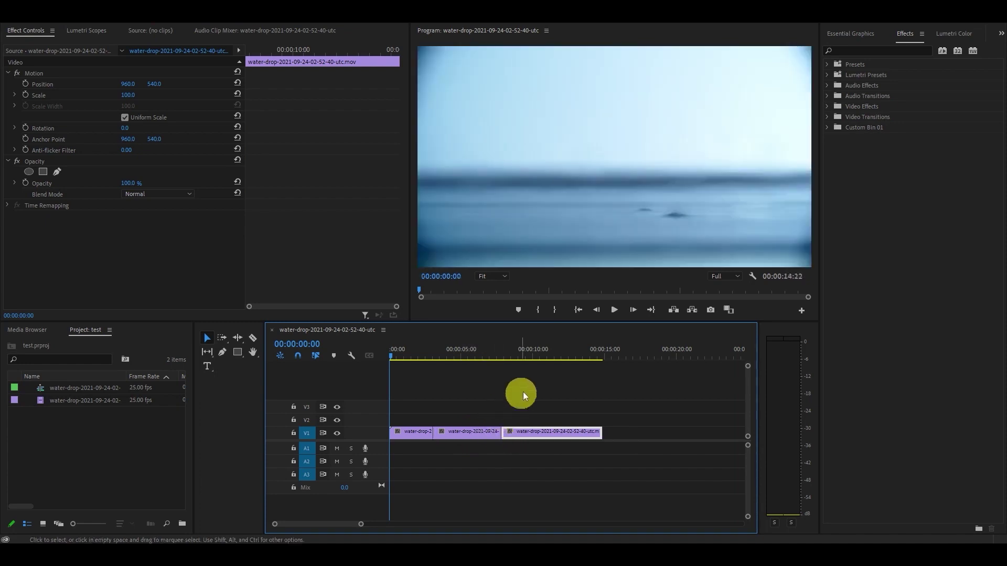
{"action": "left_click", "coordinate": [619, 310]}
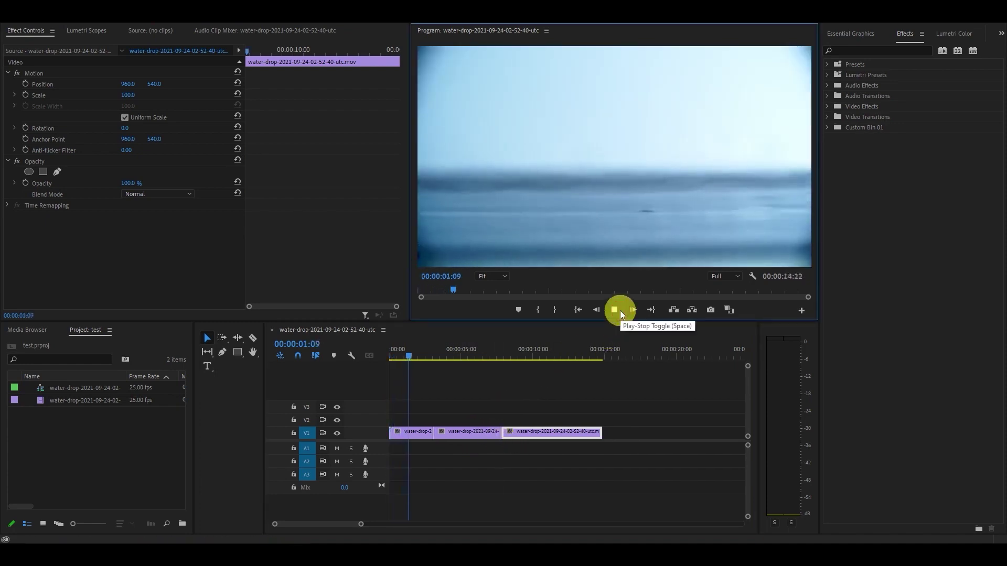